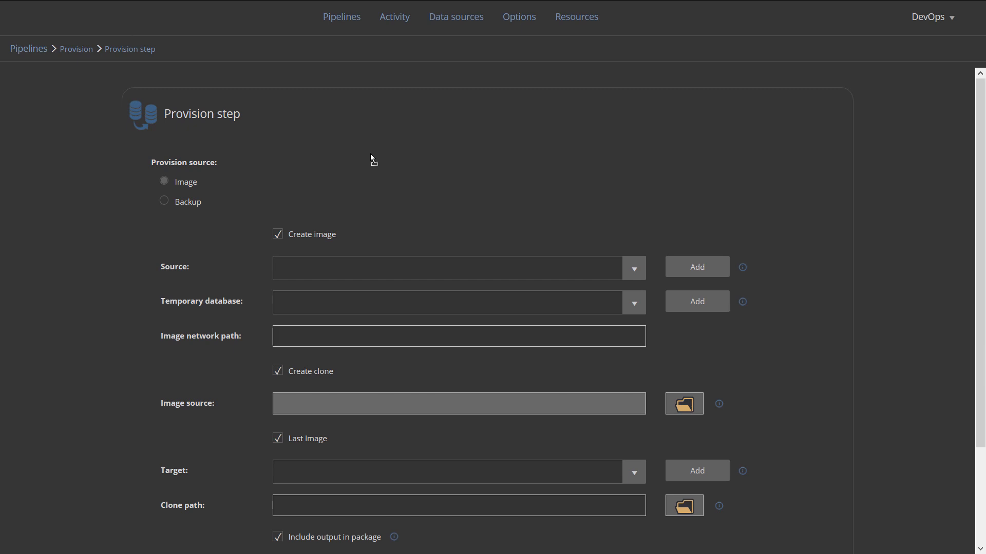
Switch the Provision source to Backup to show Database, Target and Package fields
scroll(371, 157, "down", 3)
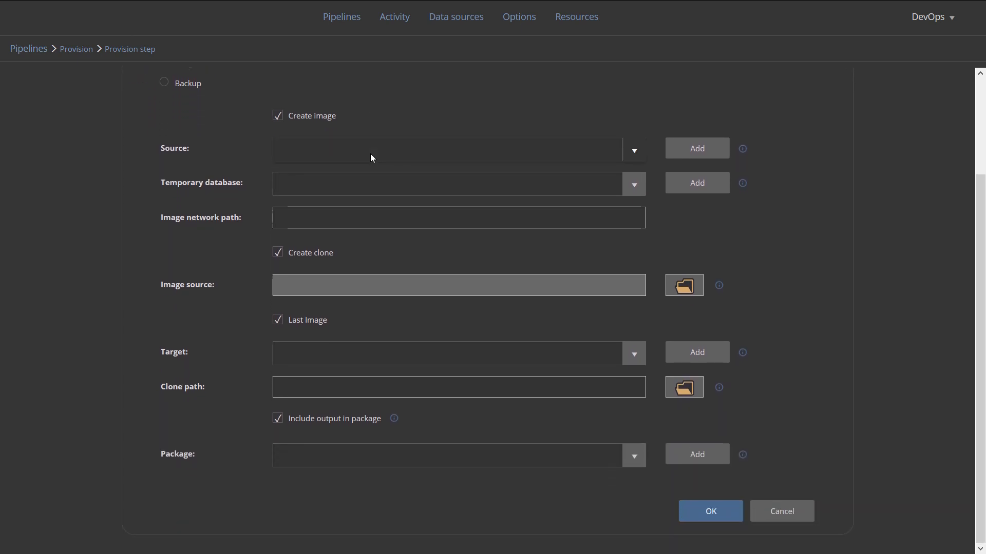
scroll(370, 153, "up", 1)
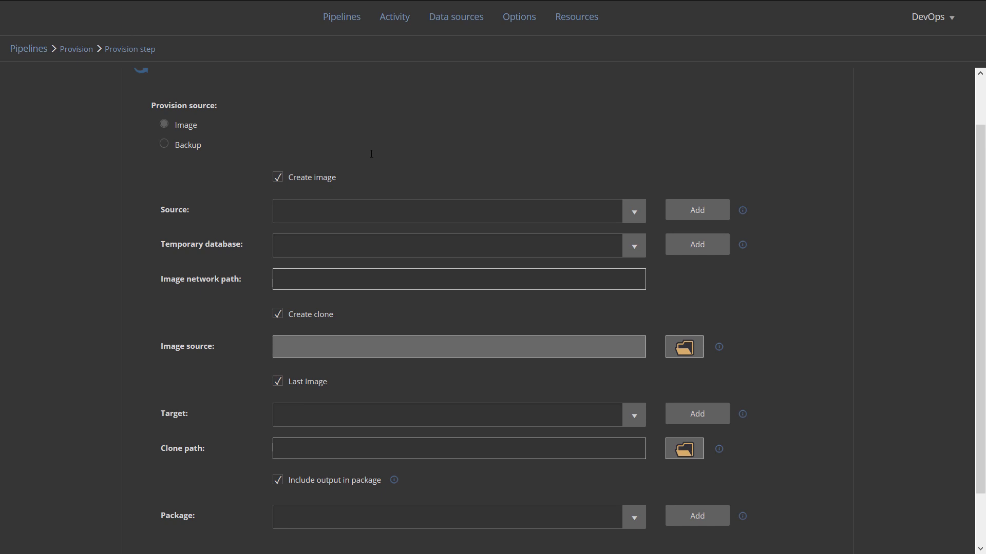
scroll(371, 153, "up", 1)
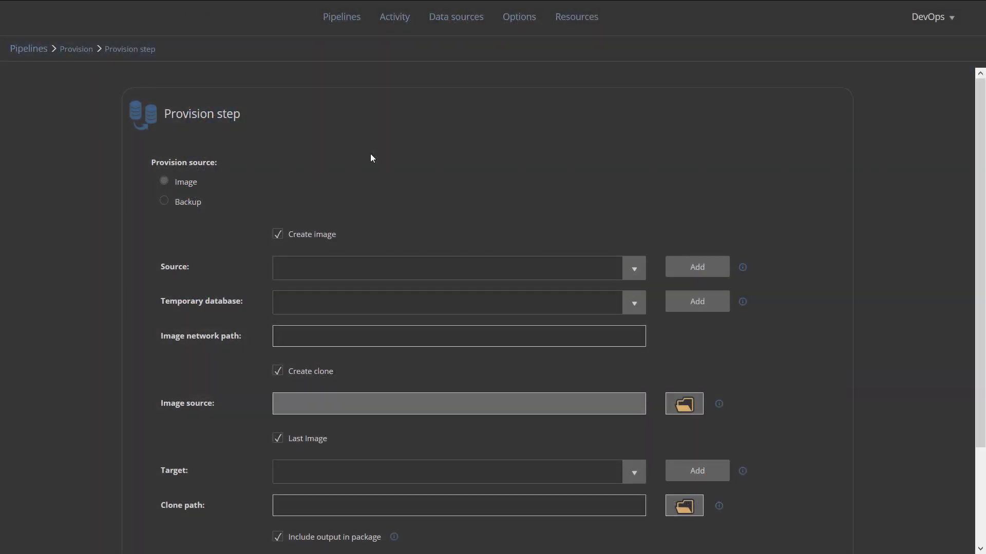
left_click(165, 201)
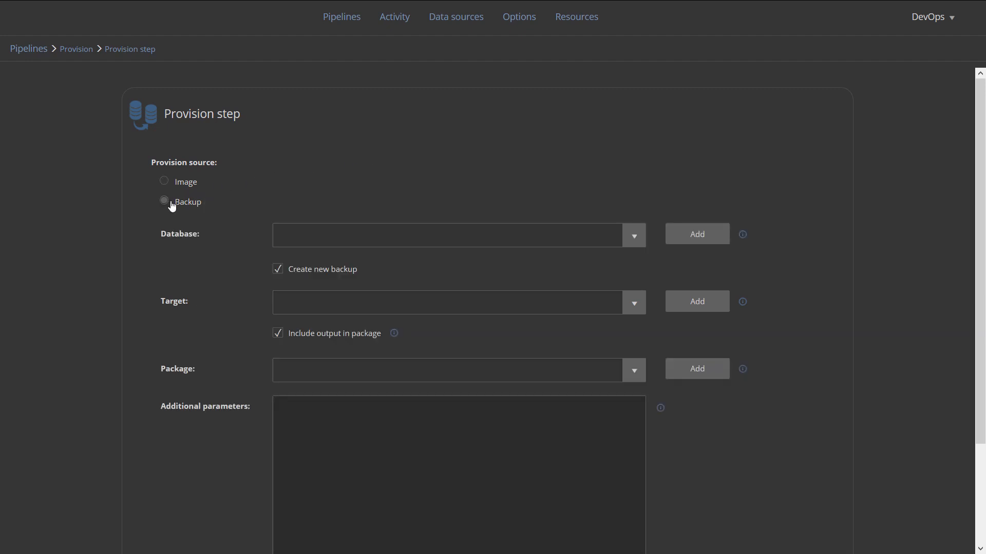
Set the Provision source back to Image, with Create image, Create clone and Last Image checked
left_click(188, 191)
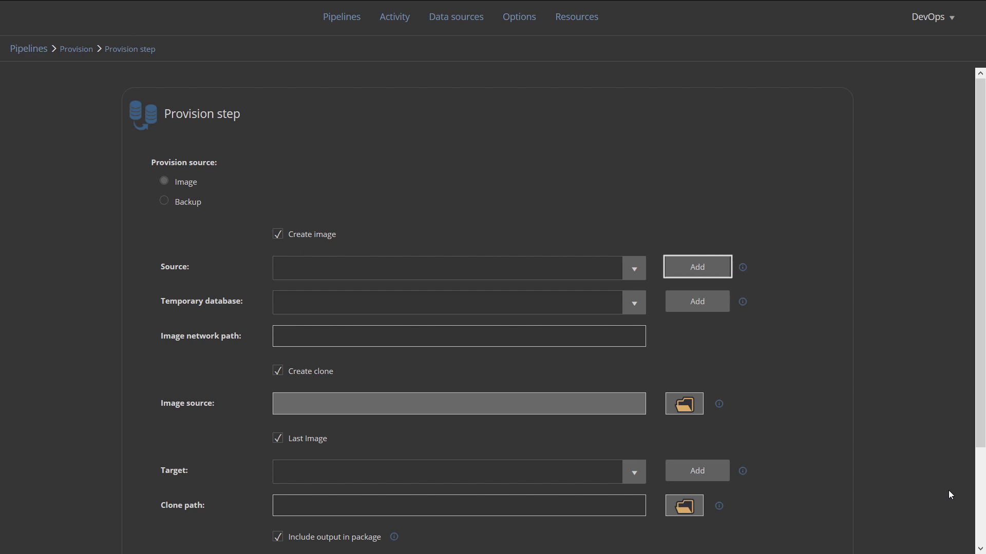
Create the Production DB data source: PhoneBook on QG6T96Y2\SQL2019GA with SQL Server authentication
left_click(696, 271)
left_click(538, 122)
type("Pro")
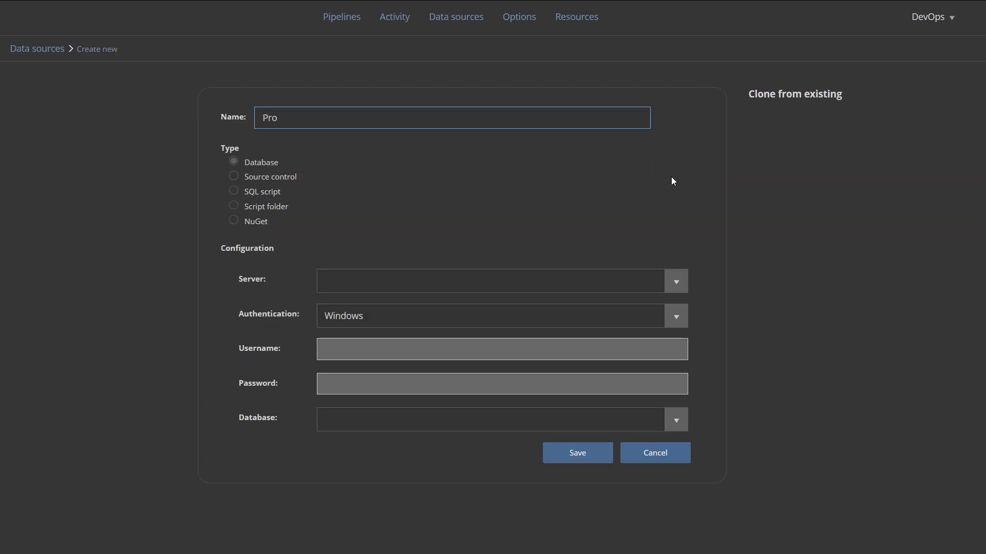
type("duction DB")
left_click(681, 282)
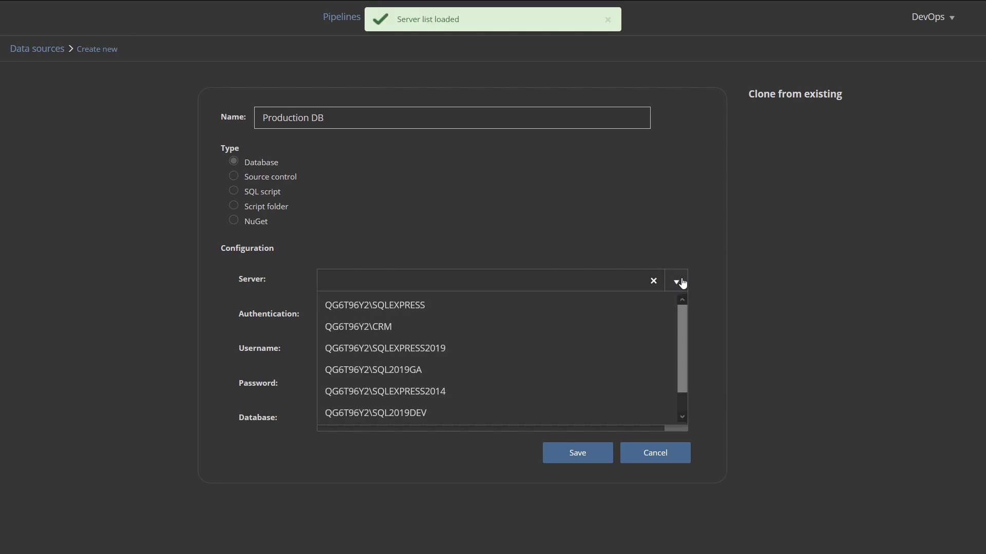
left_click(537, 370)
left_click(676, 317)
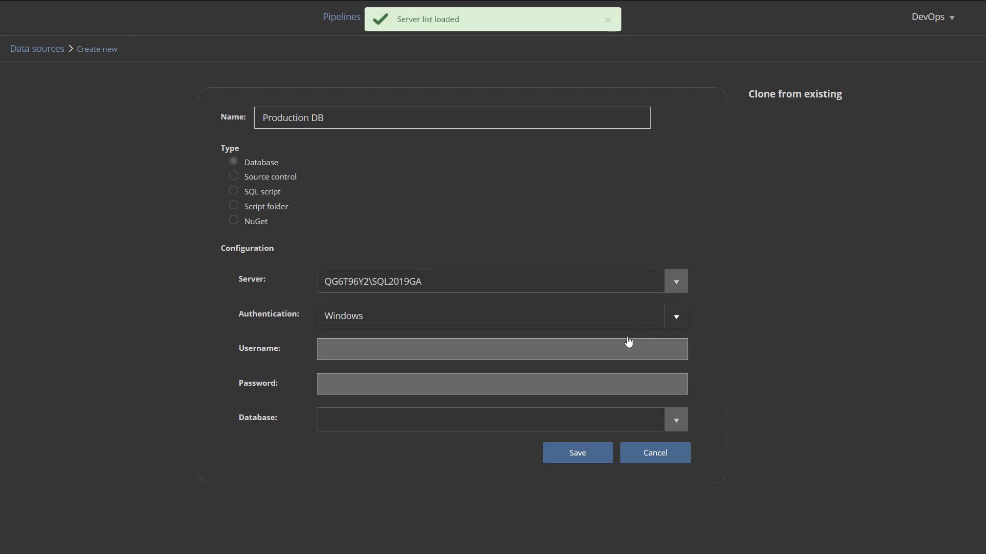
left_click(599, 360)
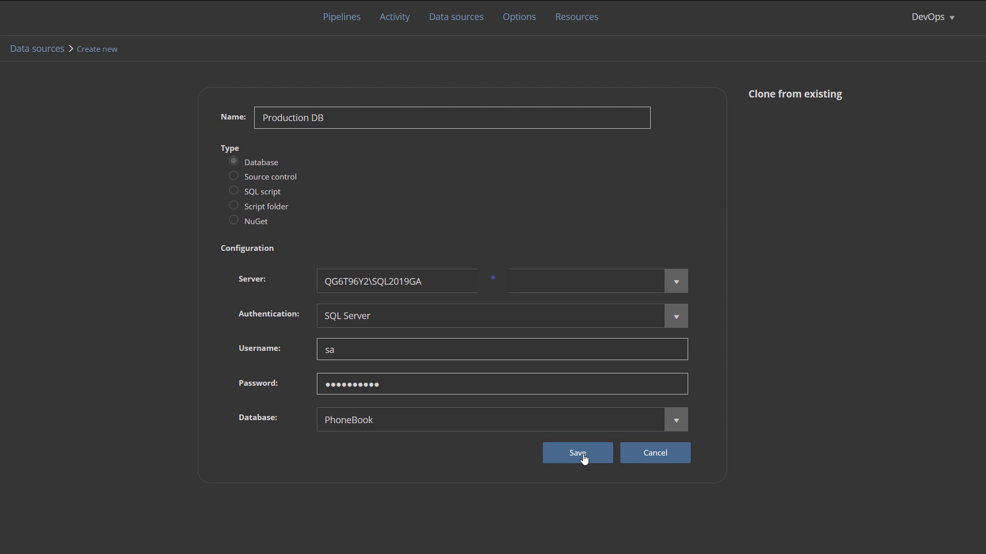
left_click(583, 455)
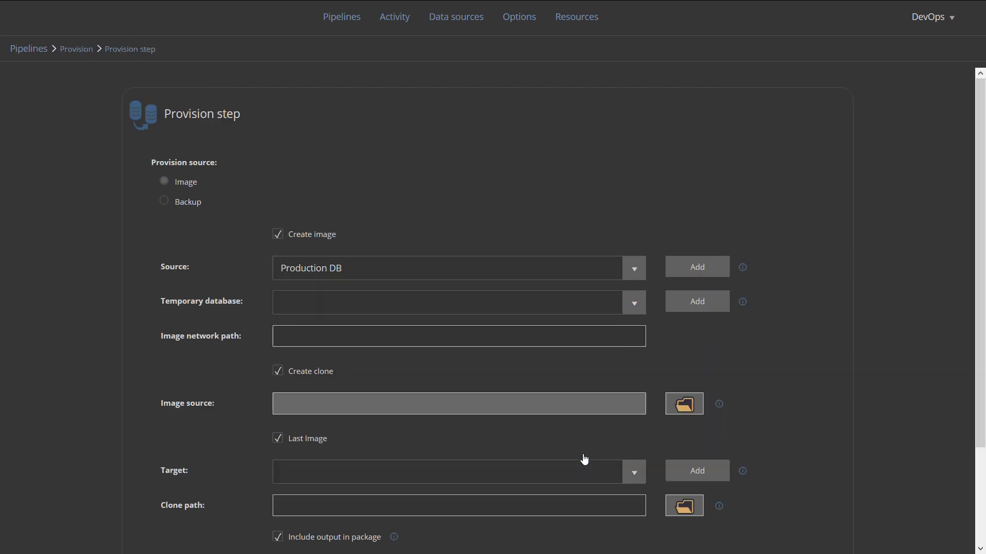
Use Production DB as the temporary database and \\QG6T96Y2\Images as the image path
left_click(636, 305)
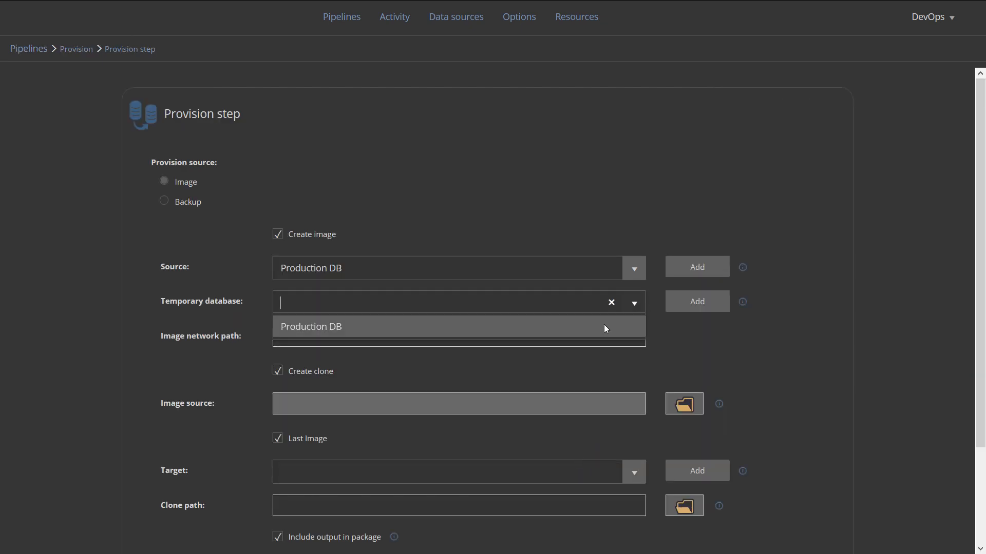
left_click(605, 327)
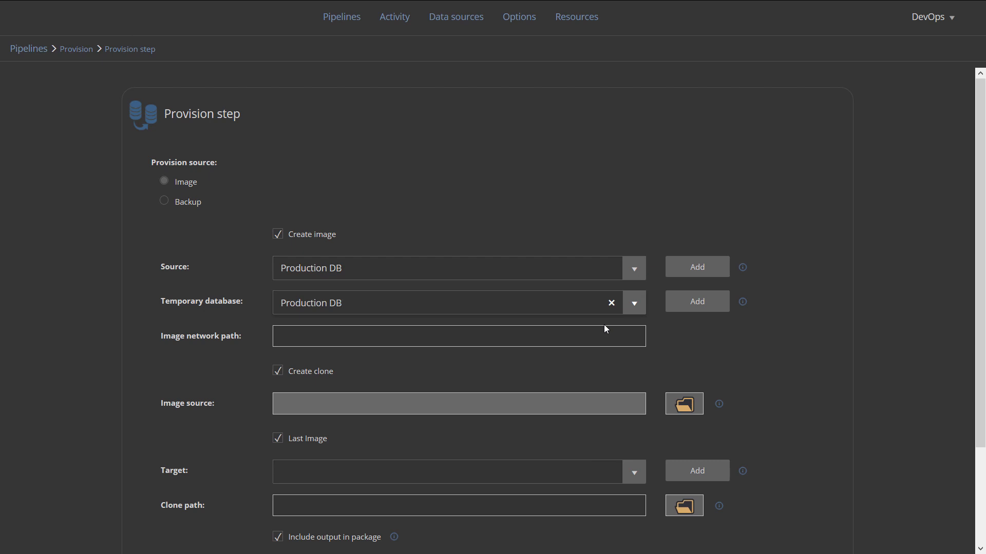
left_click(598, 339)
type("\\QG6T96Y2")
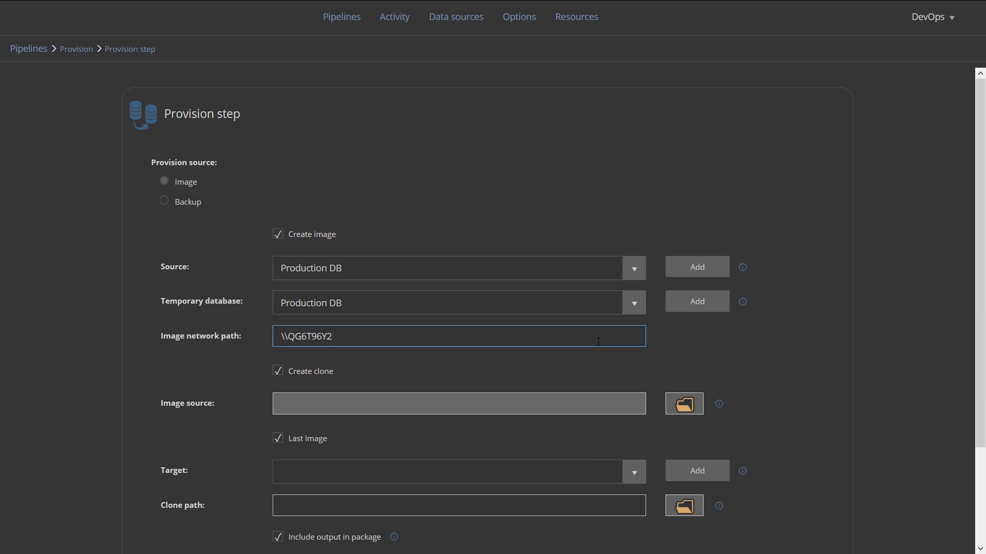
type("\\Images")
Set the clone path to C:\Clones and start a new target data source
scroll(598, 342, "down", 3)
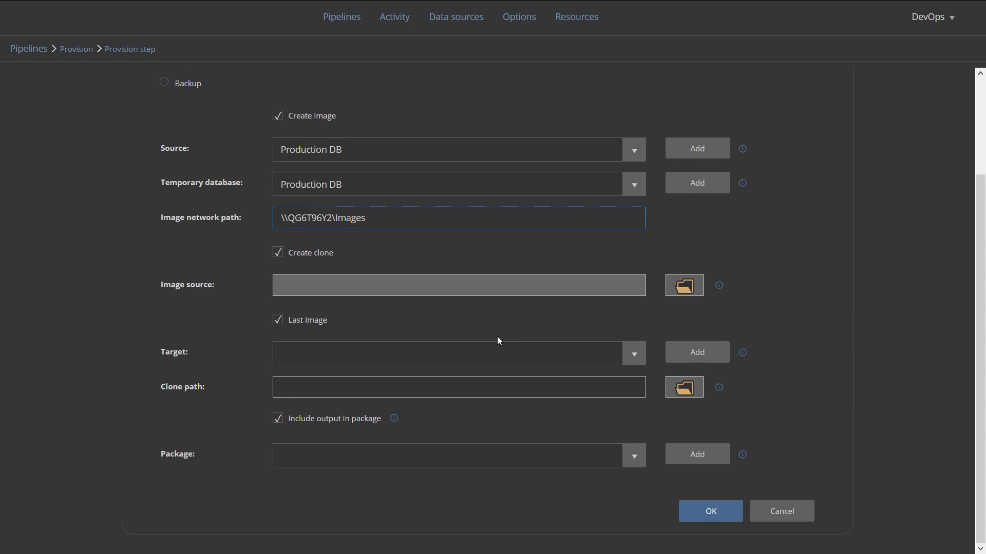
left_click(422, 385)
type("C")
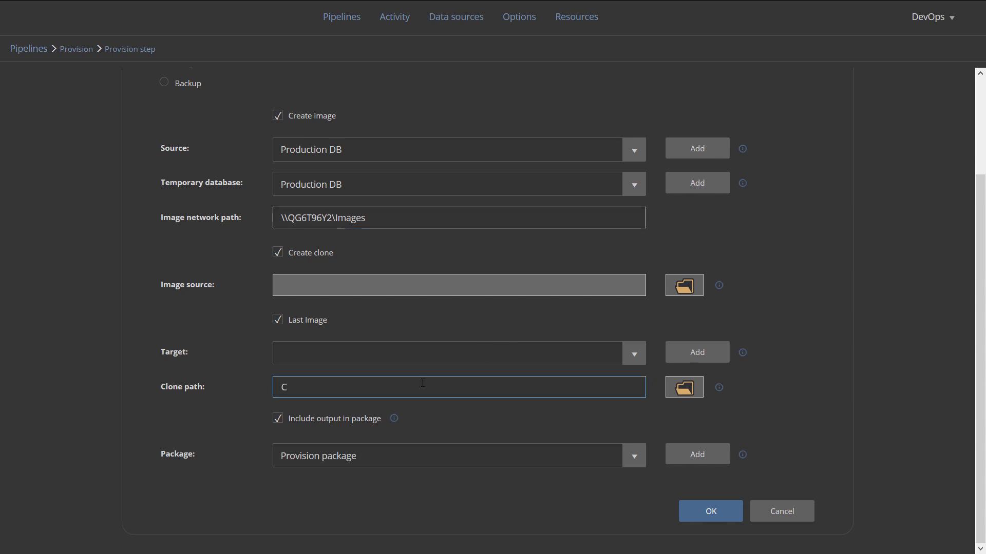
type(":\\Clones")
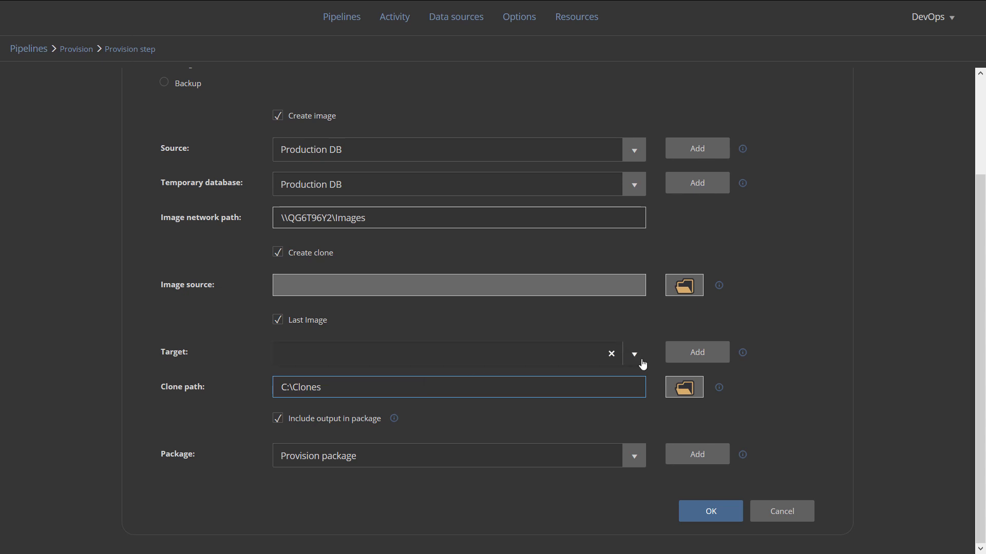
left_click(697, 353)
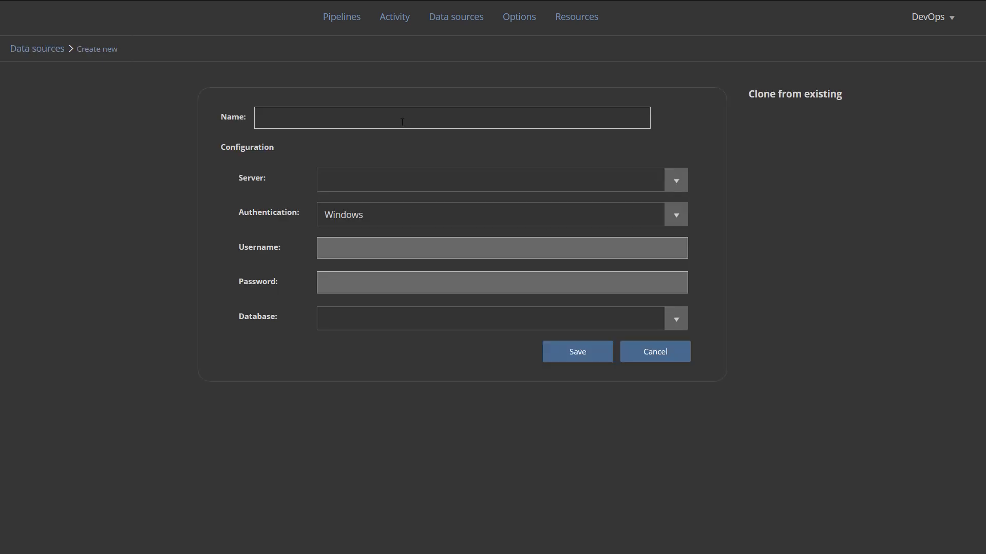
Create the Dev DB clone data source: PhoneBook on QG6T96Y2\SQL2019DEV with SQL Server authentication
left_click(398, 119)
type("Dev DB clone")
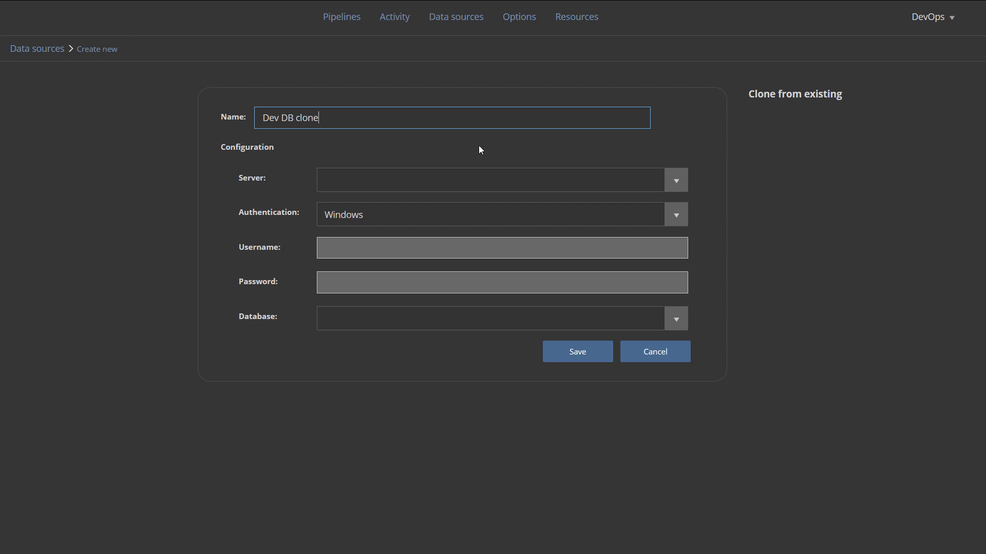
left_click(675, 183)
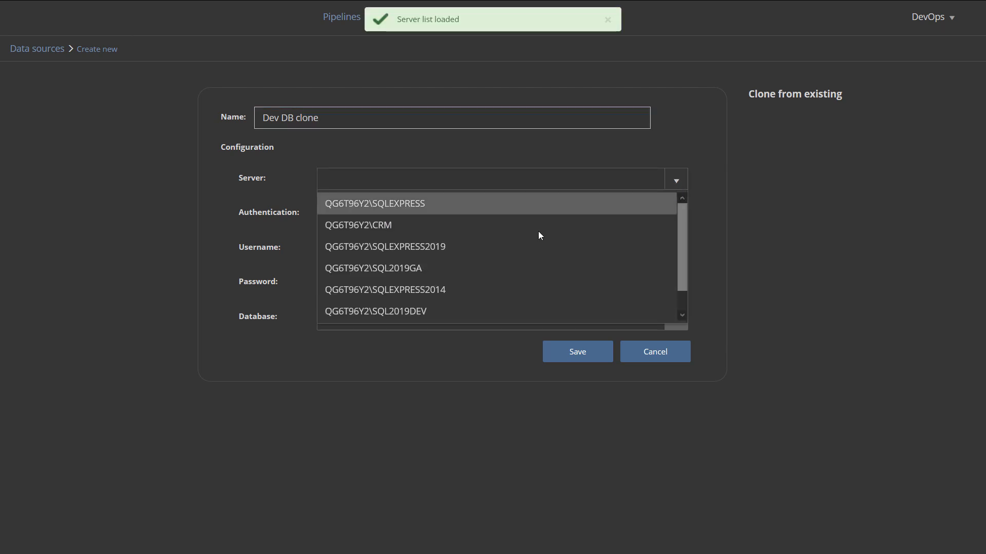
left_click(480, 312)
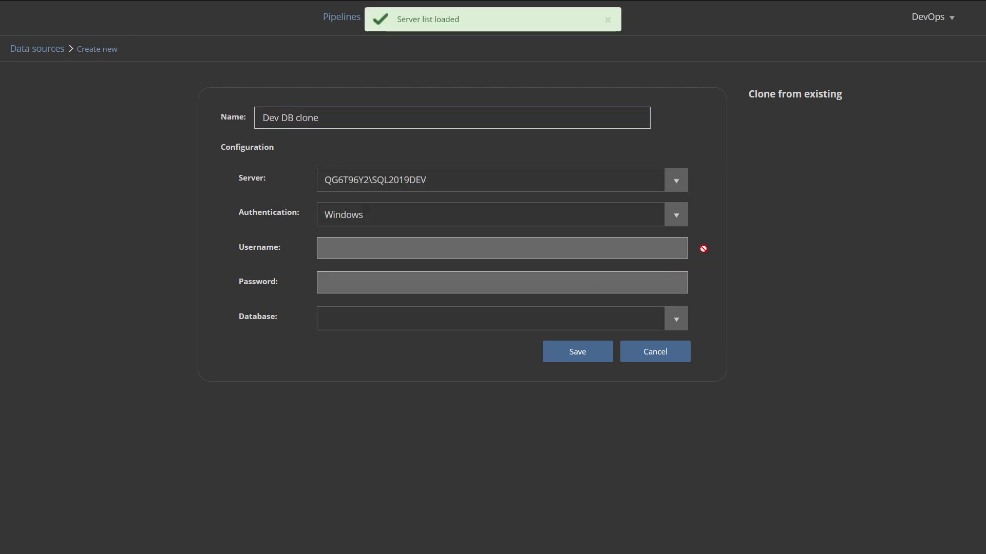
left_click(677, 218)
left_click(519, 259)
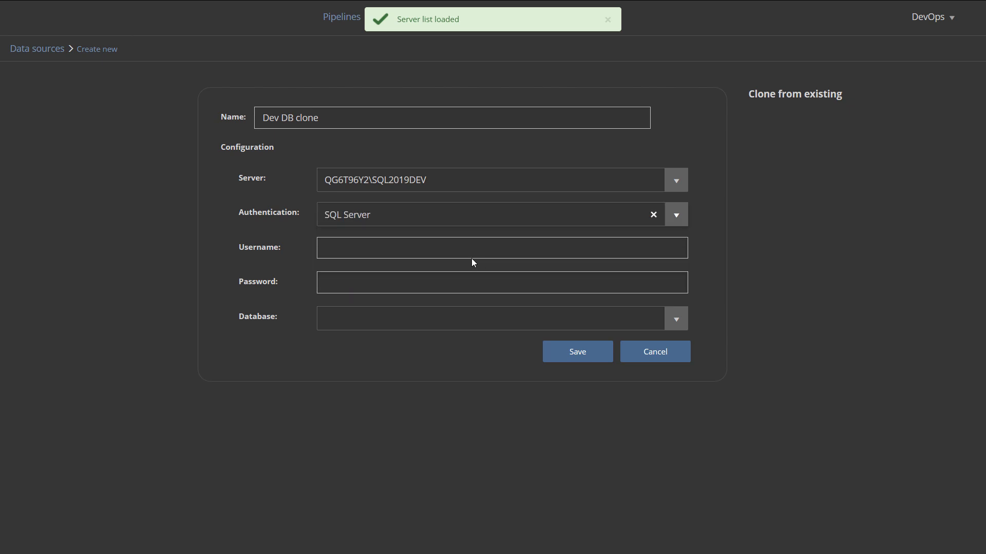
left_click(478, 319)
type("PhoneBoo")
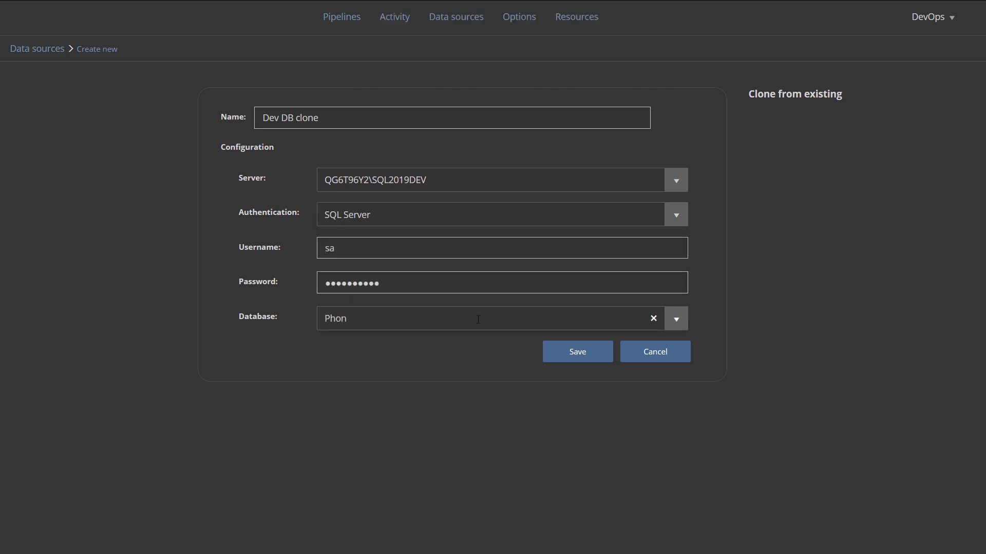
type("k")
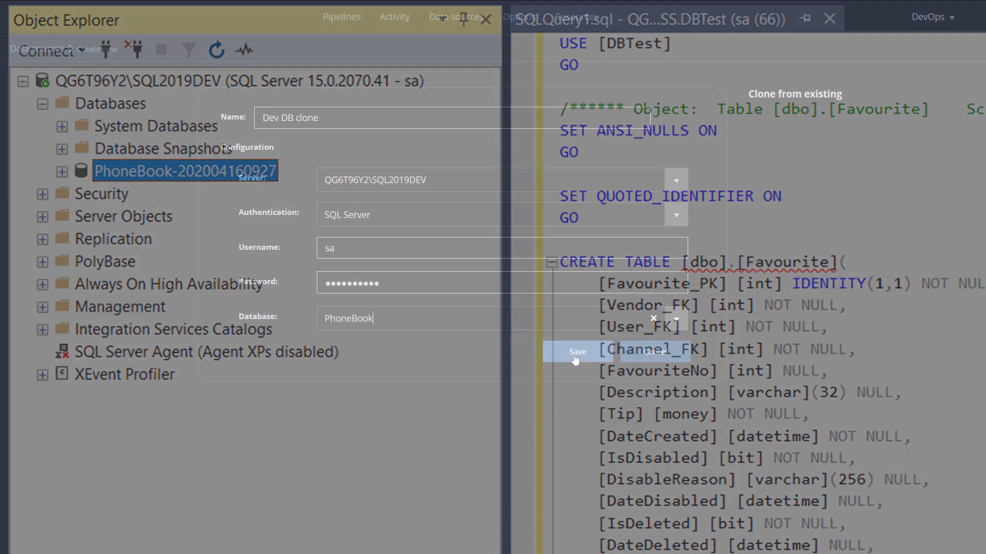
left_click(574, 360)
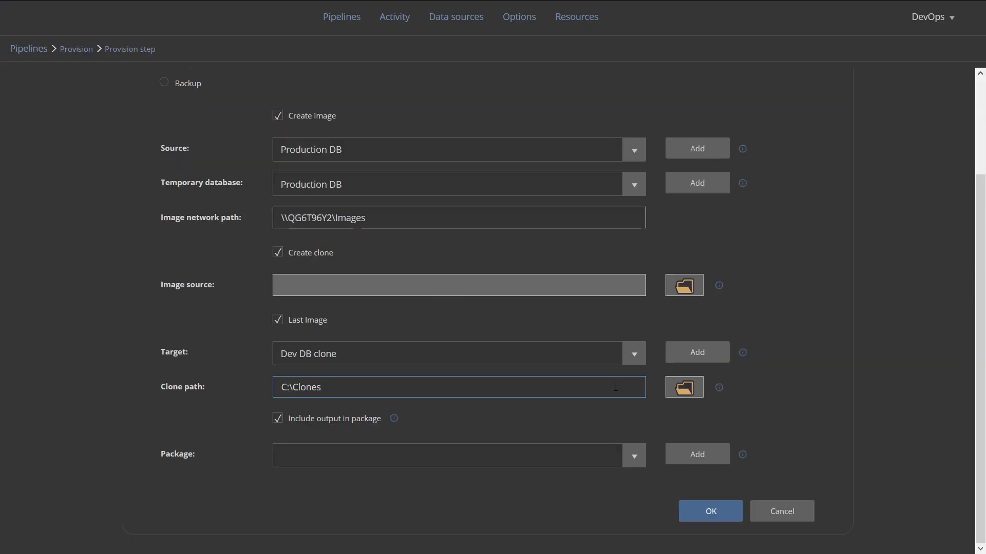
Create a package named 'Provision package' with package file 'Provision'
left_click(706, 464)
left_click(422, 123)
type("Provision package")
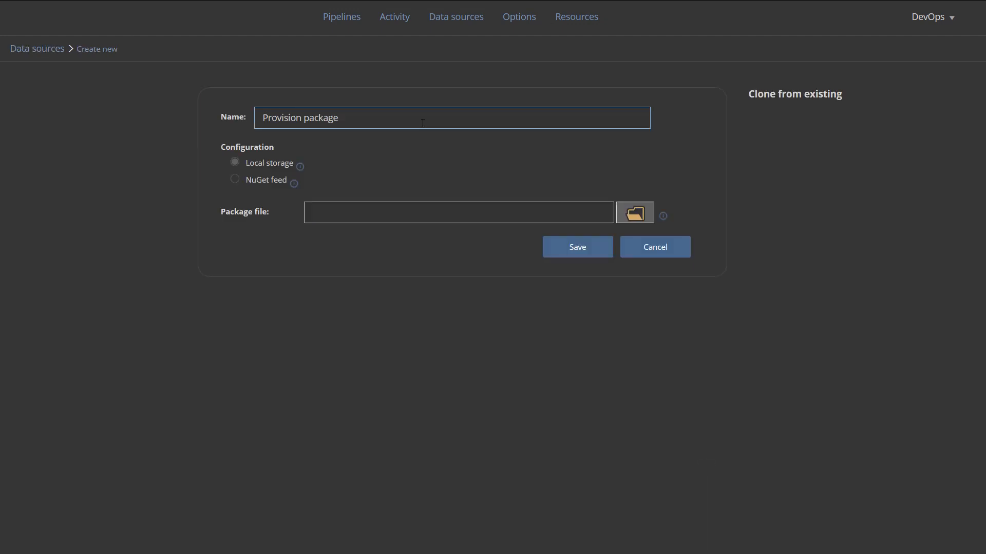
left_click(388, 215)
type("Provision")
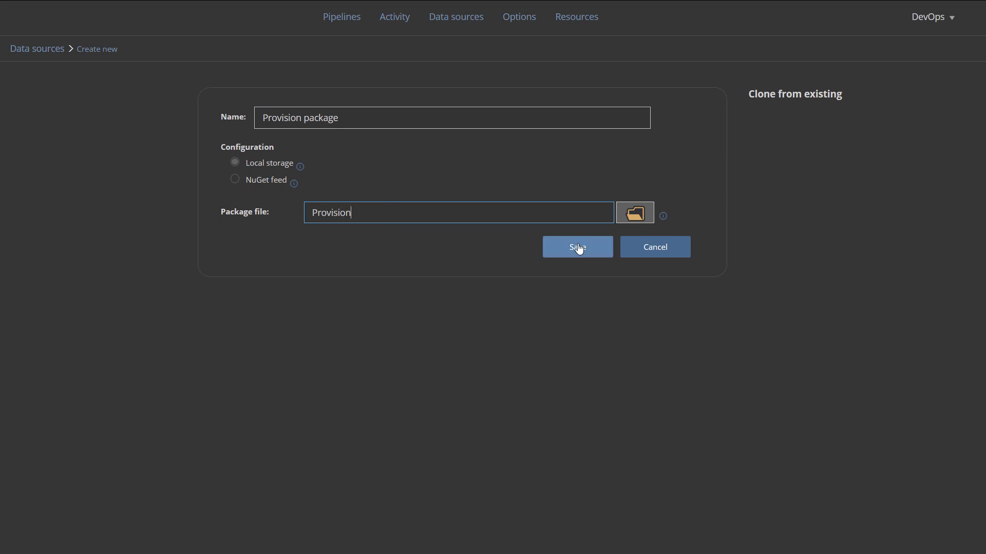
left_click(578, 247)
Confirm the Provision step settings and go to the Data sources list
scroll(577, 247, "down", 3)
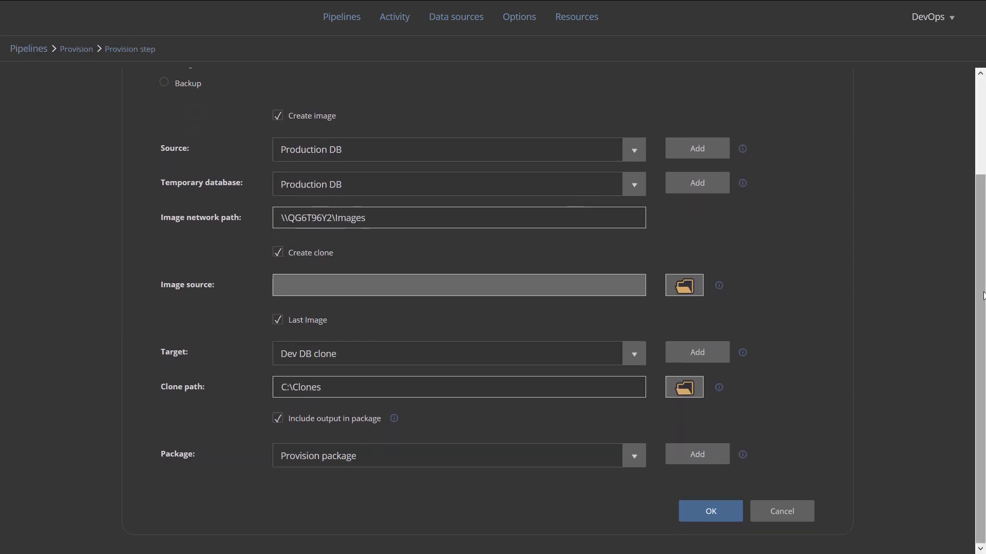
left_click(711, 511)
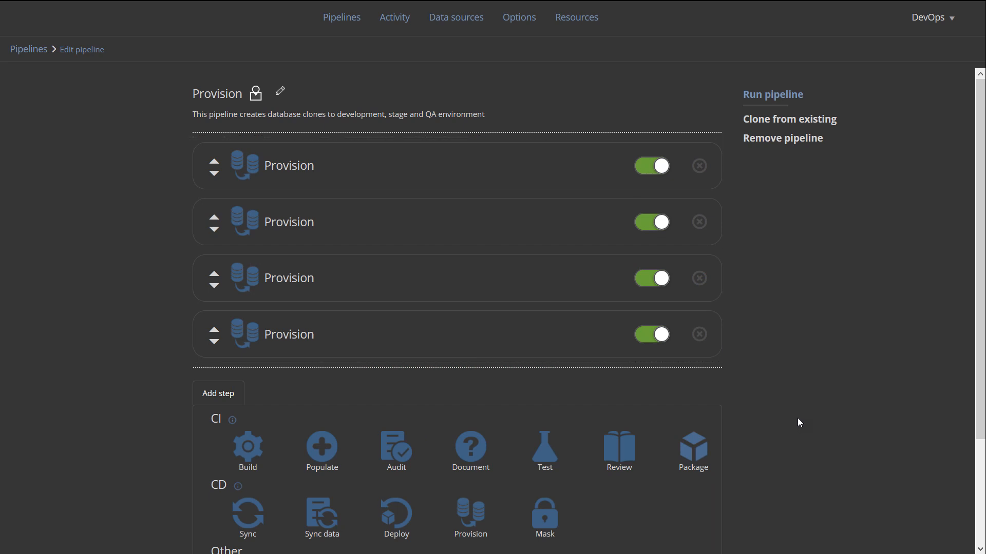
left_click(461, 24)
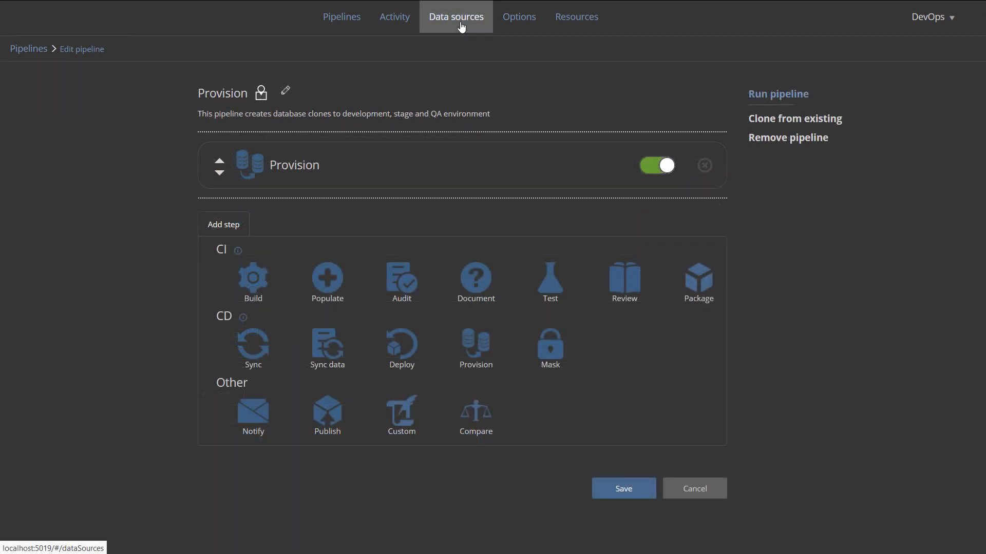
Add the QA DB clone and Stage DB Clone data sources on QG6T96Y2\SQLEXPRESS
left_click(239, 347)
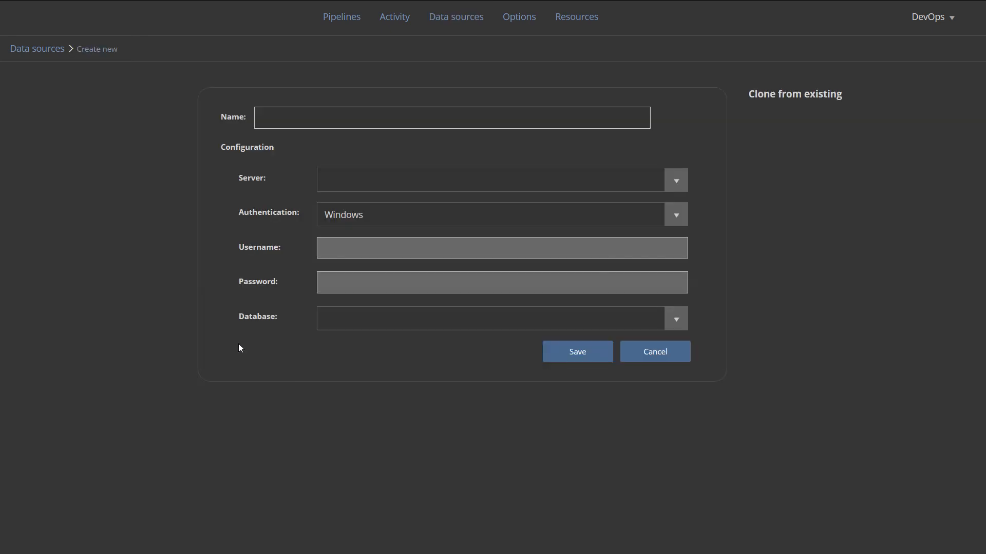
left_click(312, 121)
type("QA DB clone")
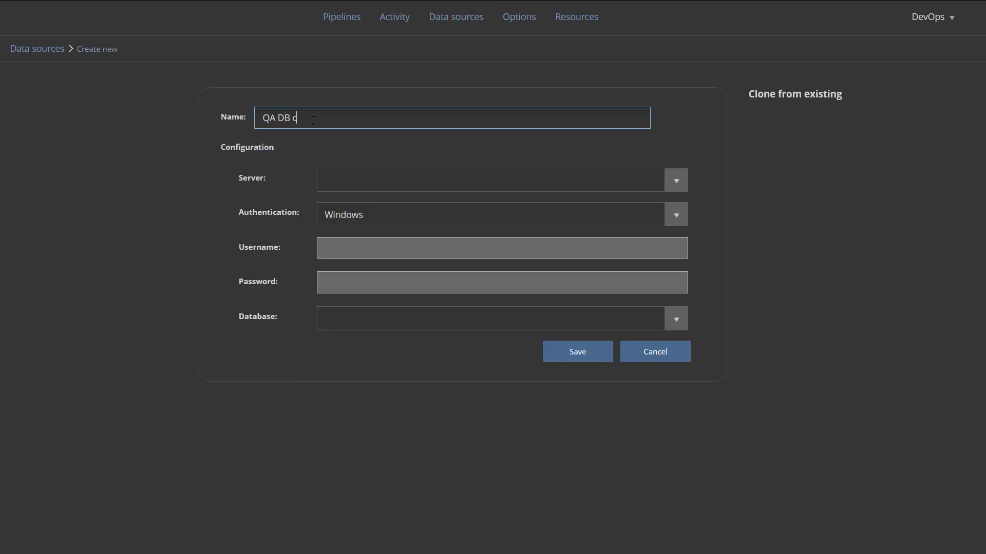
left_click(676, 180)
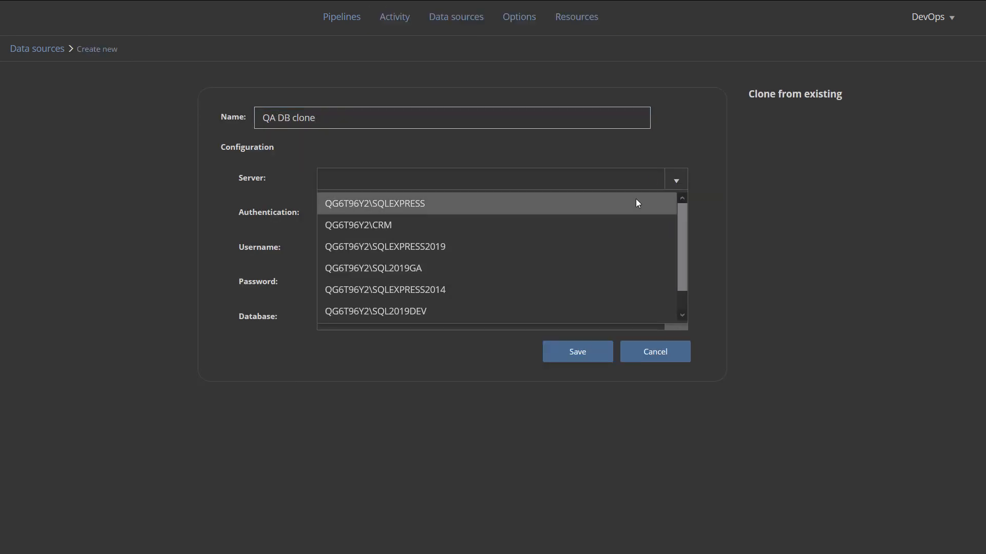
left_click(636, 199)
left_click(575, 353)
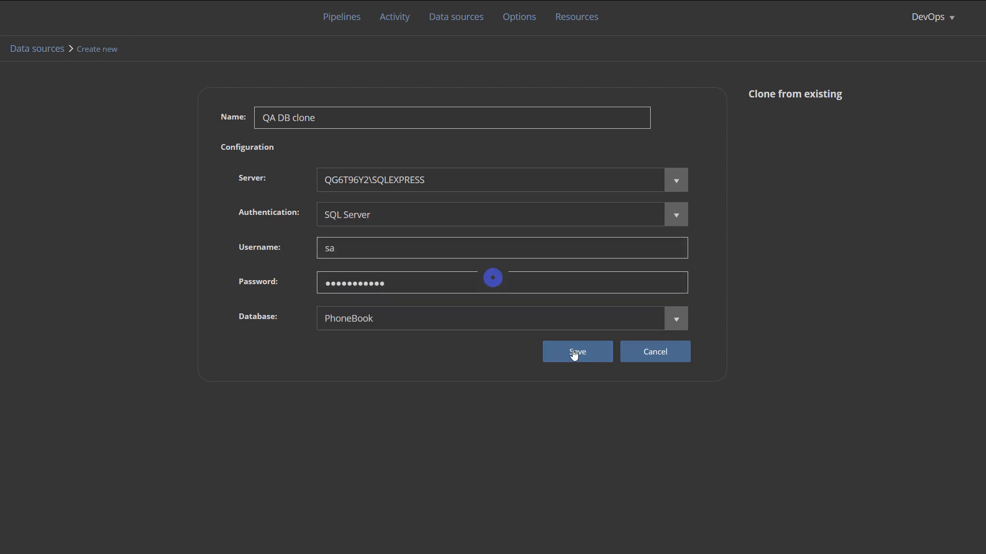
left_click(246, 402)
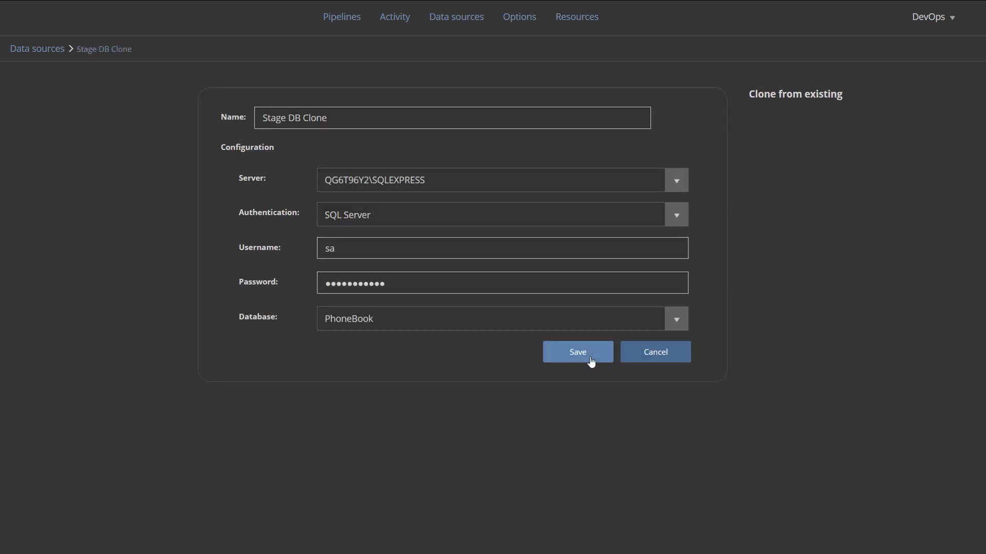
left_click(589, 360)
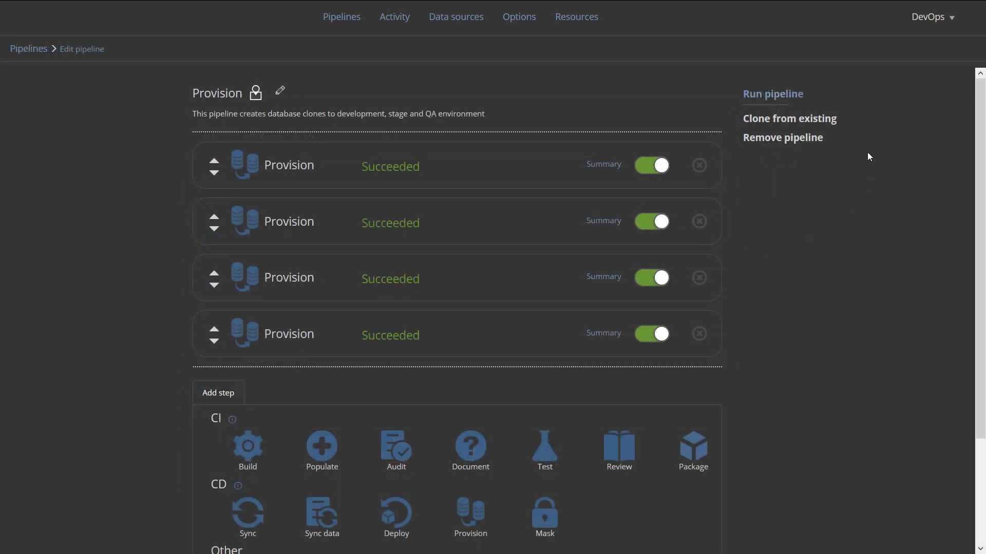
Run the Provision pipeline until all four Provision steps show Succeeded
left_click(789, 98)
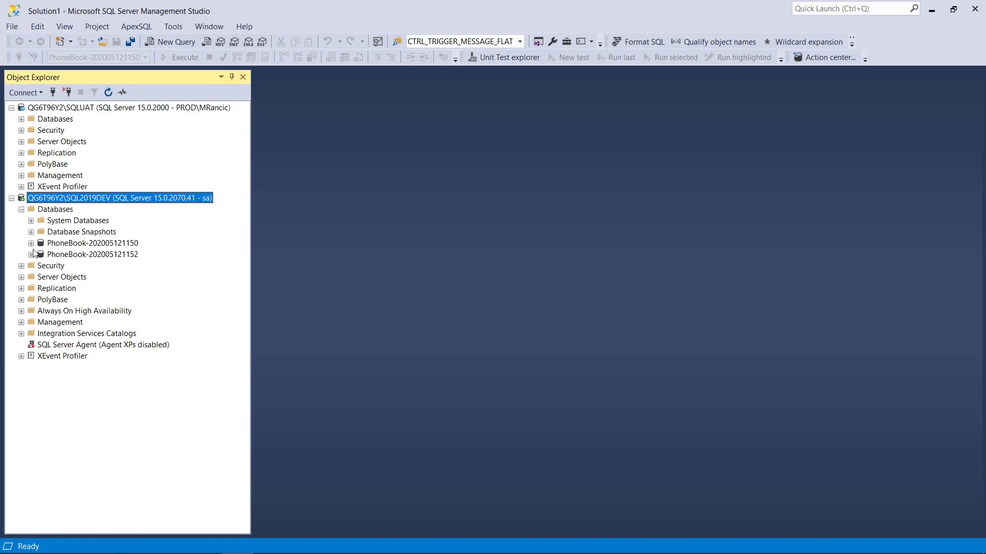
left_click(32, 244)
left_click(40, 266)
right_click(82, 356)
left_click(154, 288)
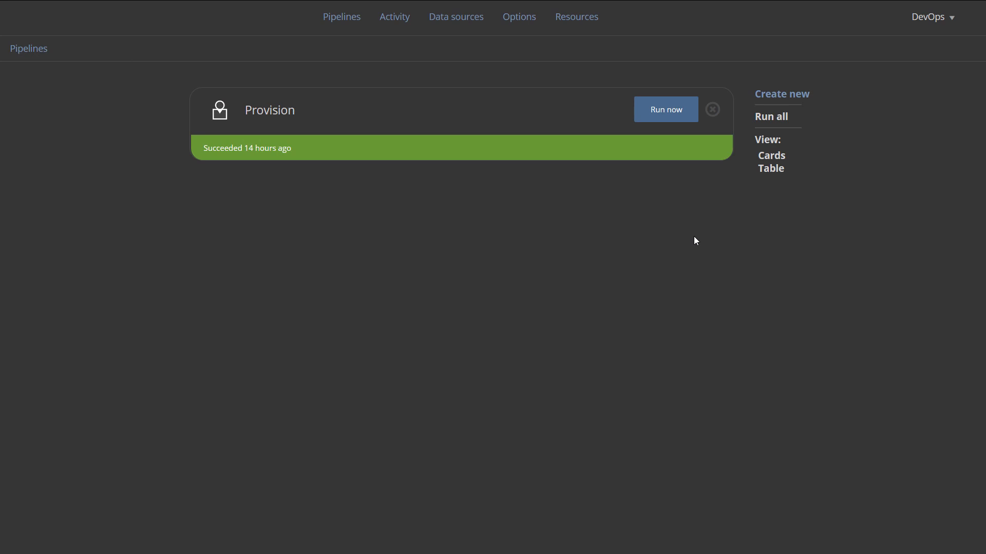
Create the 'Data masking' pipeline, described as masking sensitive information in cloned databases, and add a Mask step
left_click(776, 95)
type("Data masking")
left_click(614, 178)
type("This pipeline masks sensitive information in cloned databases")
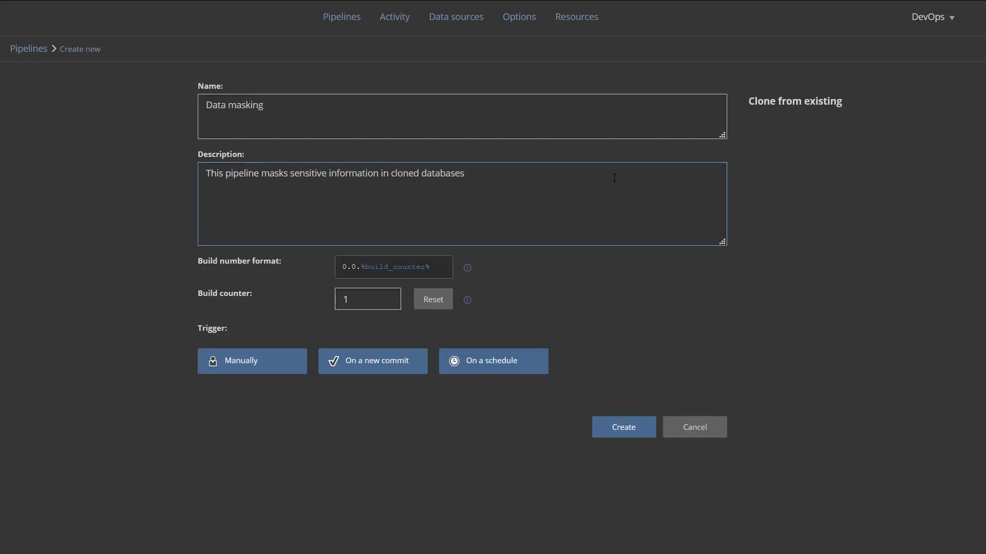
left_click(623, 426)
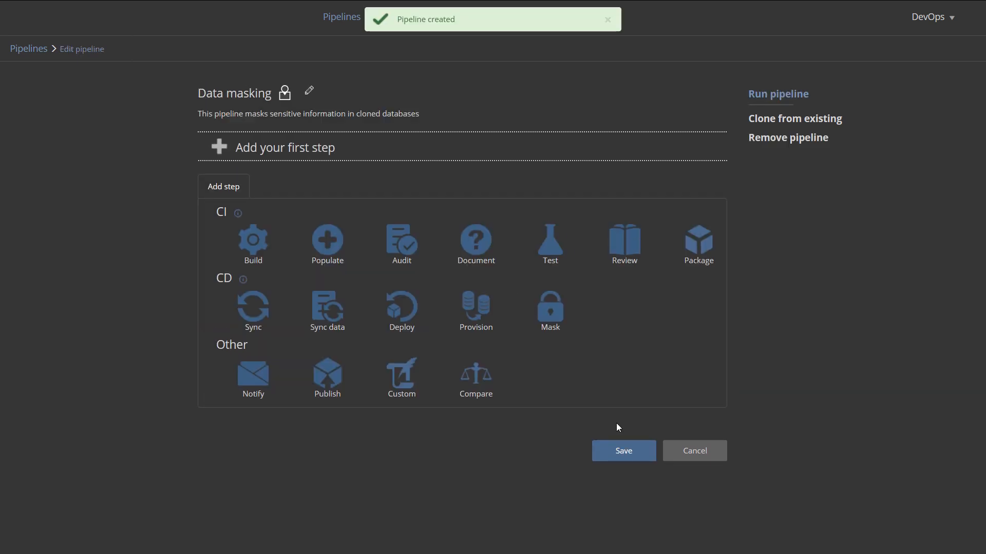
left_click(550, 313)
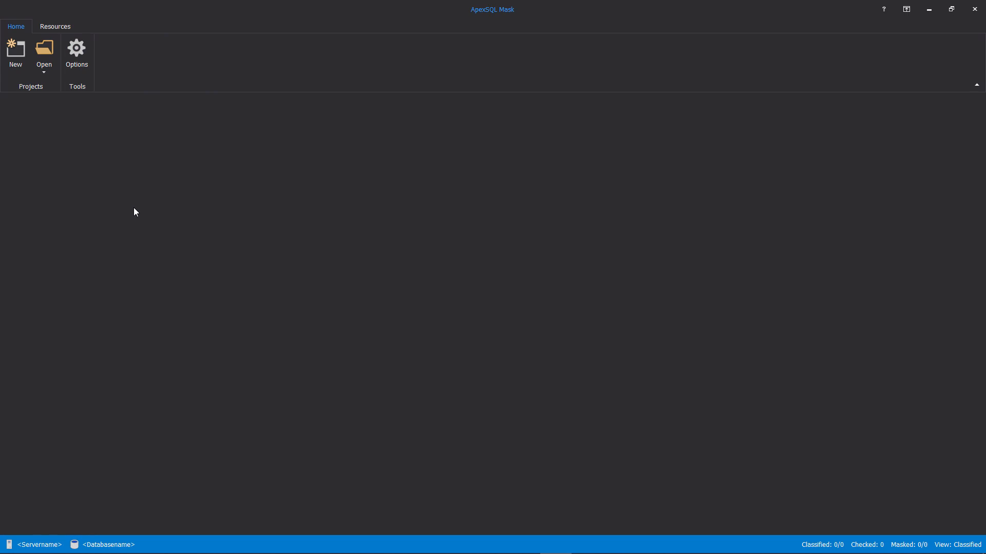
Connect a new masking project to the PhoneBook database on server QG6T96Y2\SQL2019GA
left_click(16, 51)
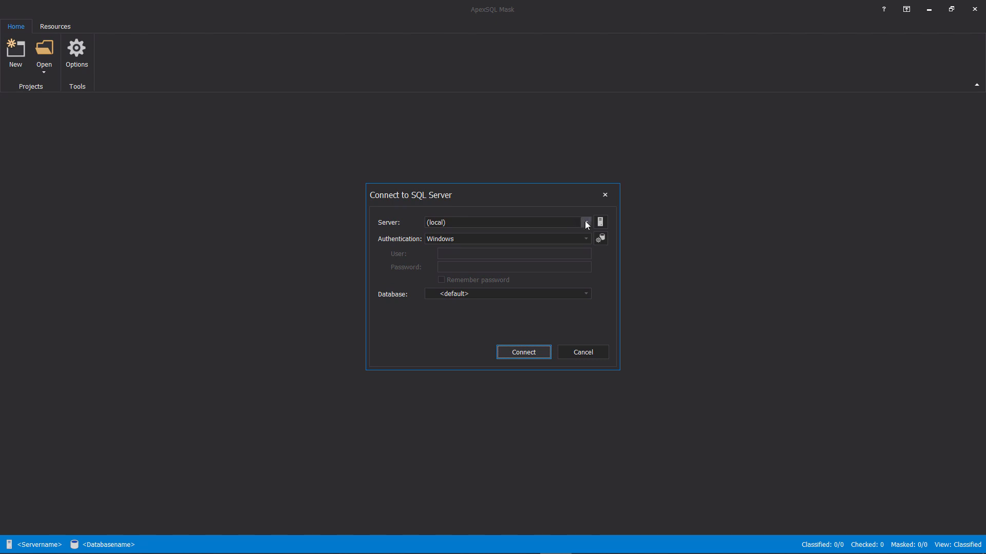
left_click(587, 222)
left_click(537, 268)
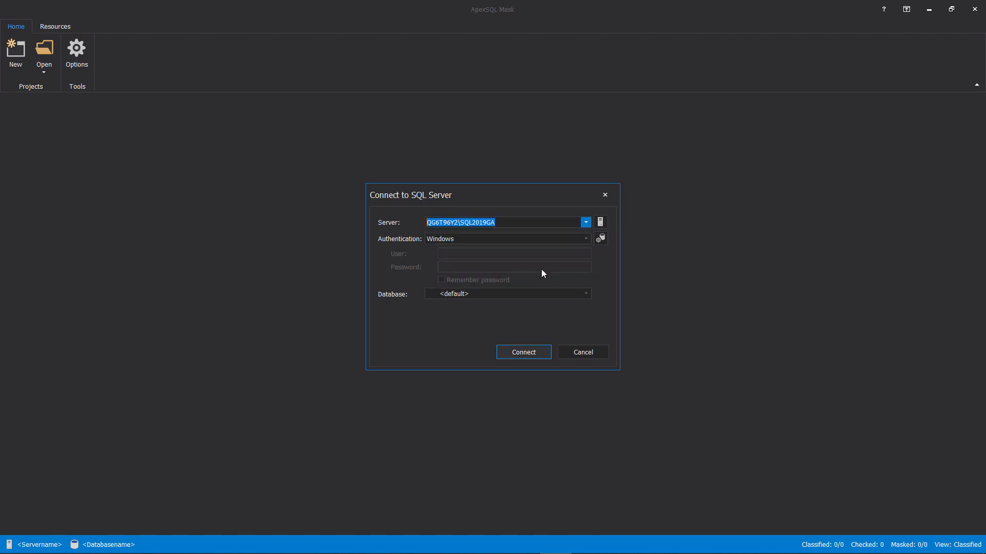
left_click(585, 294)
left_click(518, 368)
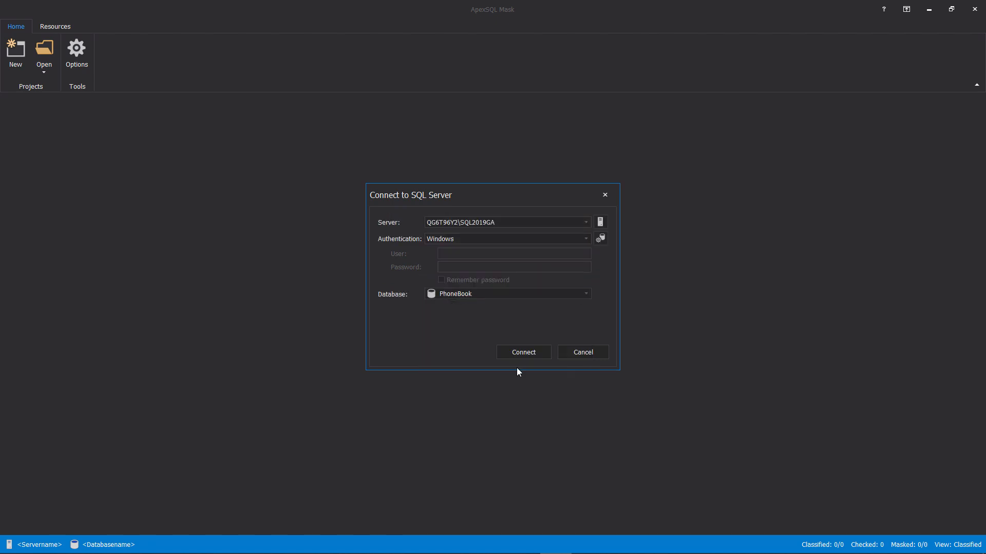
left_click(537, 353)
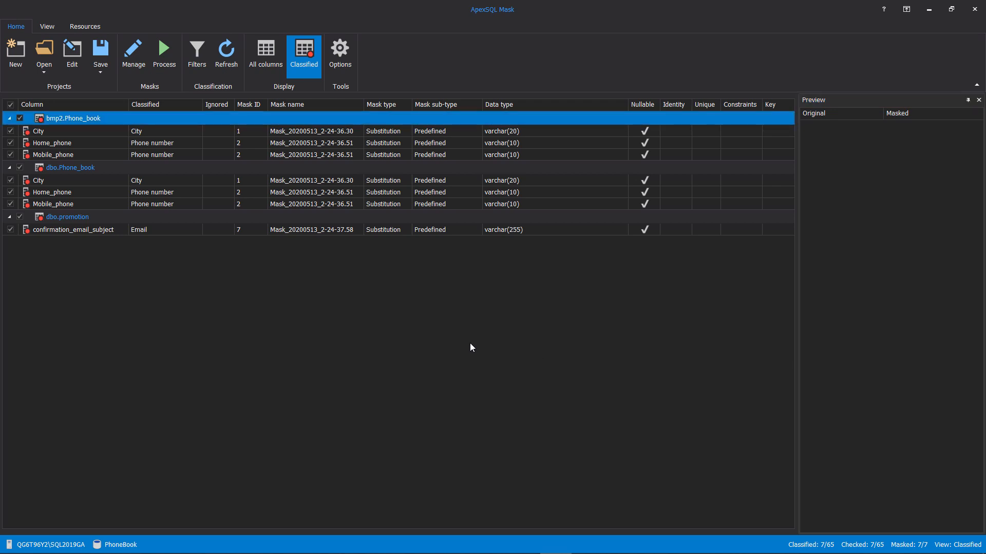
Preview masked Home_phone, Mobile_phone and confirmation_email_subject values, then bring up the classification filters
left_click(165, 198)
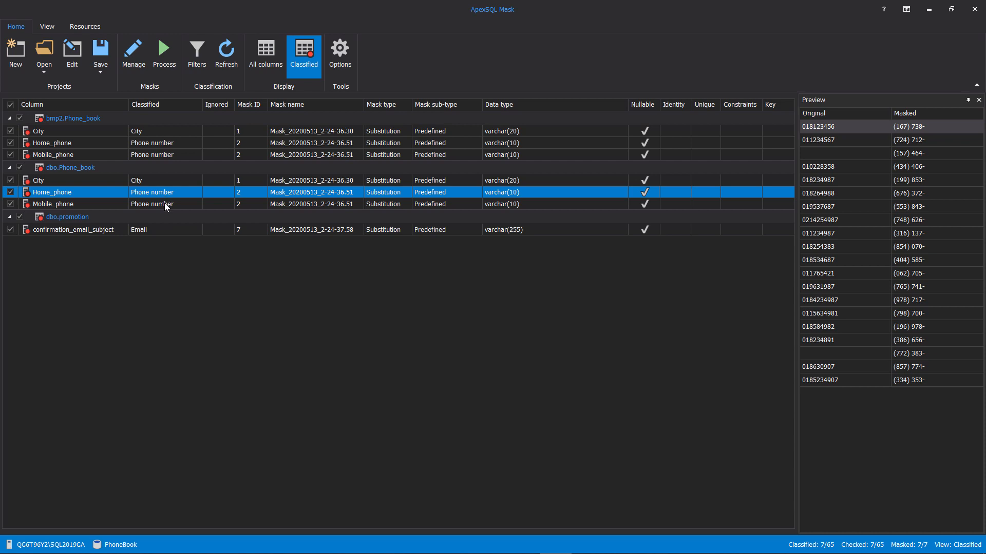
left_click(165, 205)
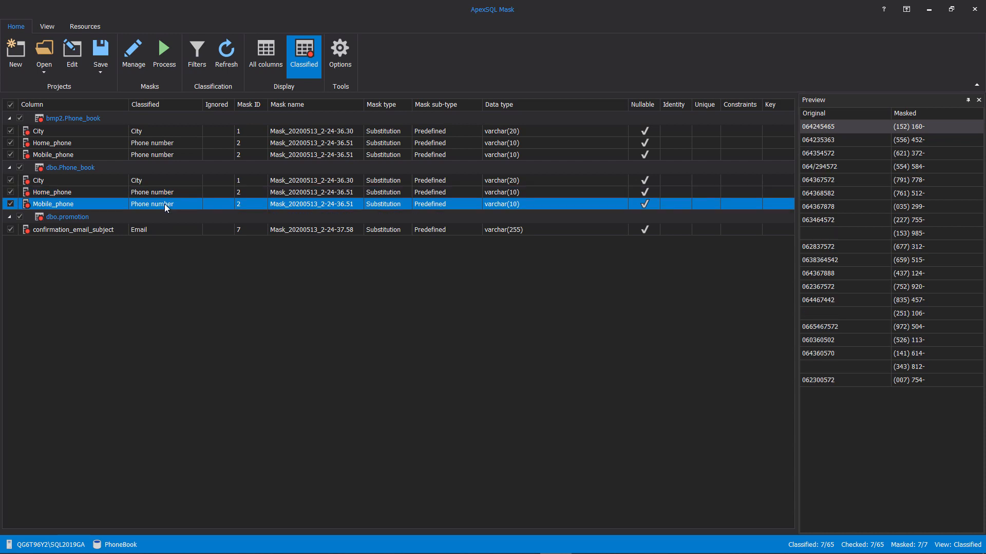
left_click(162, 233)
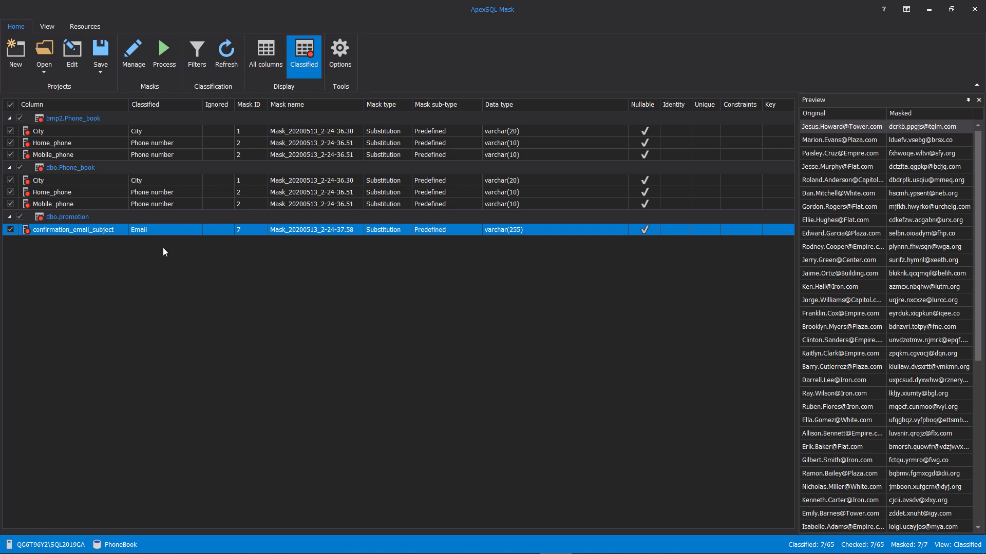
left_click(196, 54)
Keep the classification filters and save the project as Provision masking.axma in C:\projects
left_click_drag(719, 193, 740, 238)
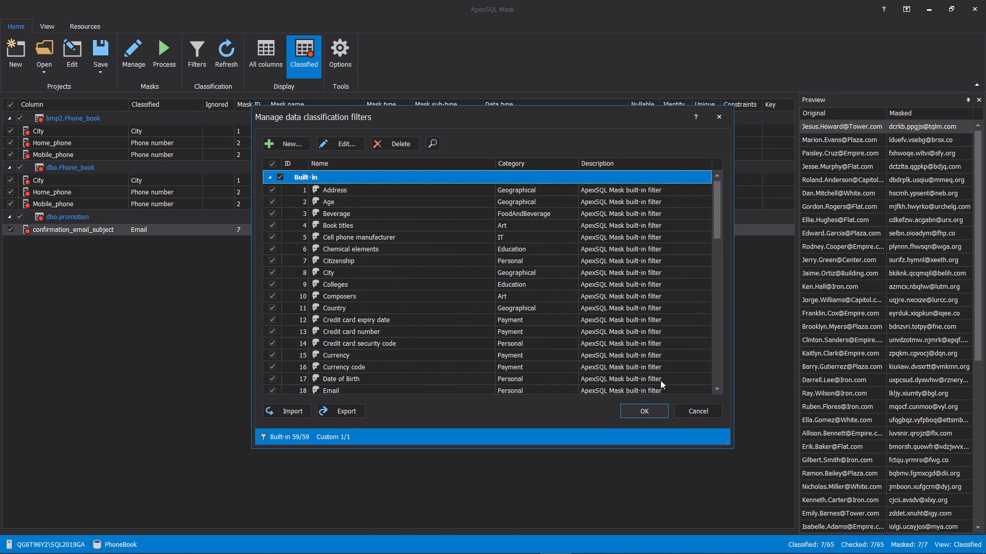
left_click(643, 411)
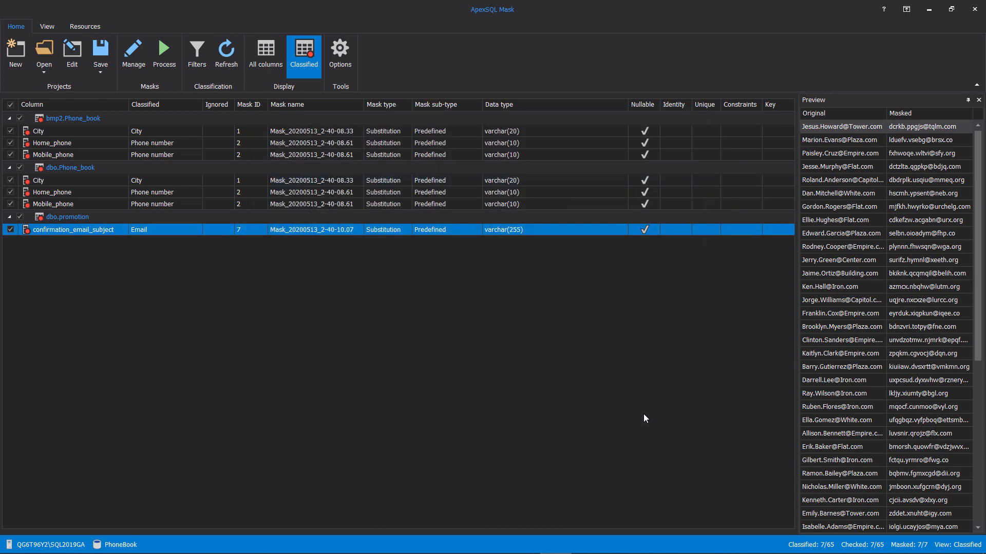
left_click(103, 57)
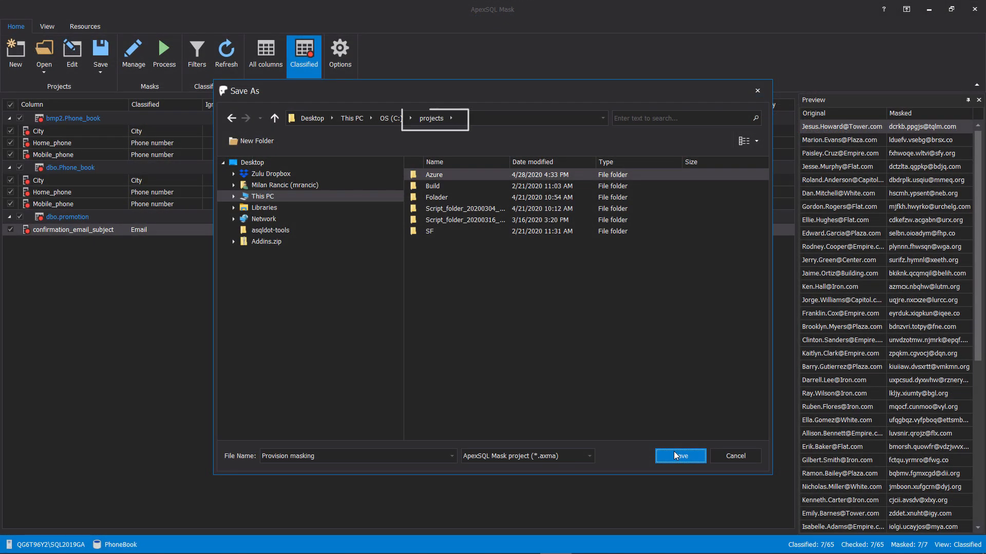
left_click(674, 453)
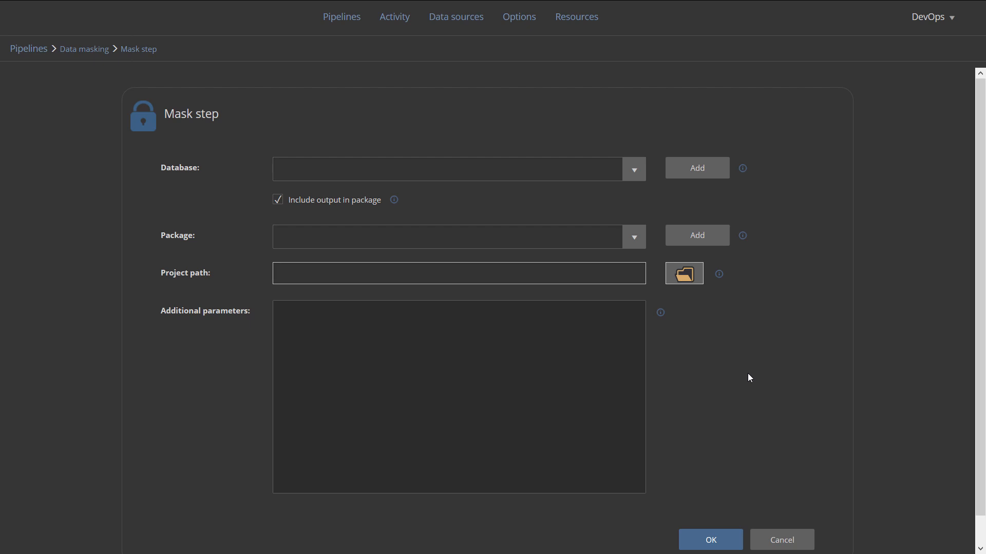
Add a Mask step for Dev DB Clone using the Data masking package and Provision masking.axma
left_click(637, 178)
left_click(499, 213)
left_click(635, 241)
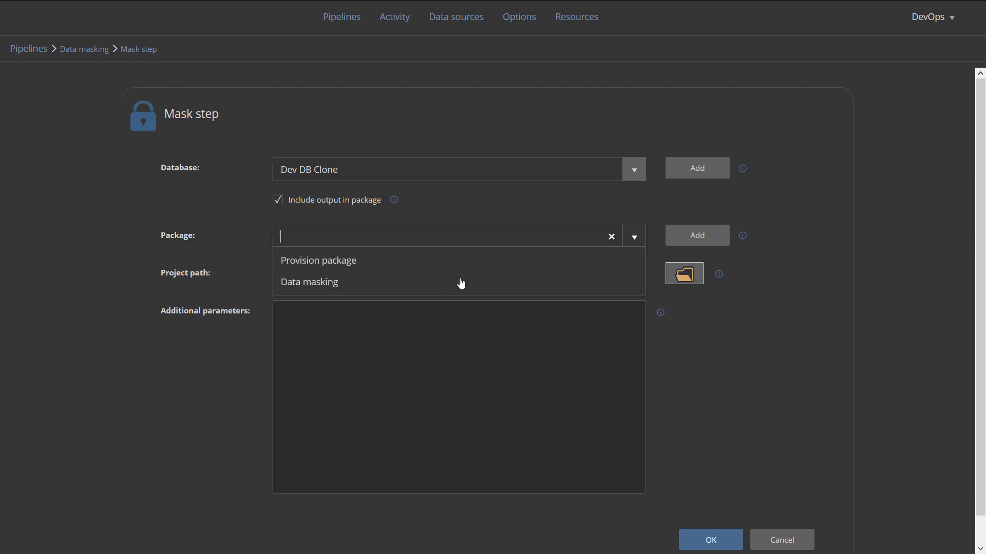
left_click(460, 280)
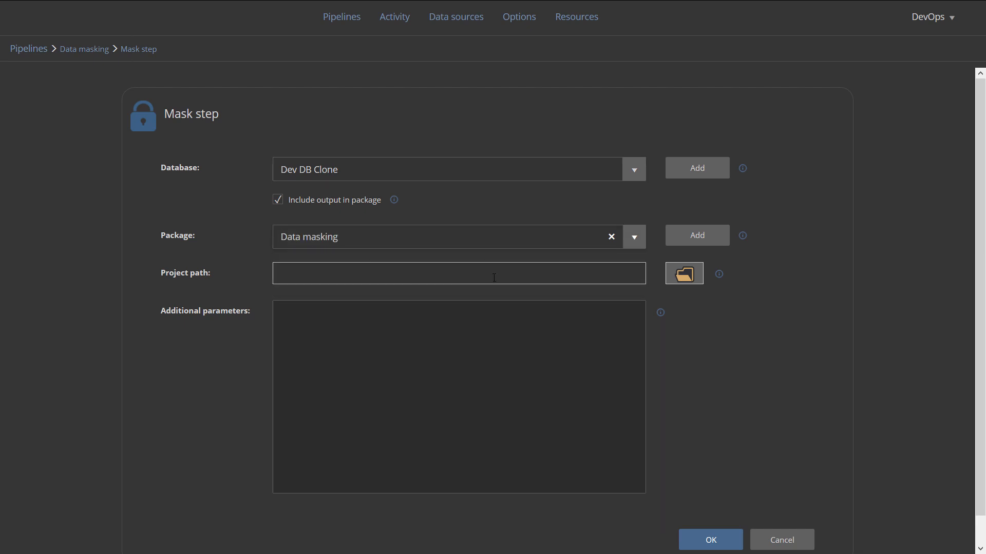
left_click(684, 278)
scroll(366, 285, "down", 3)
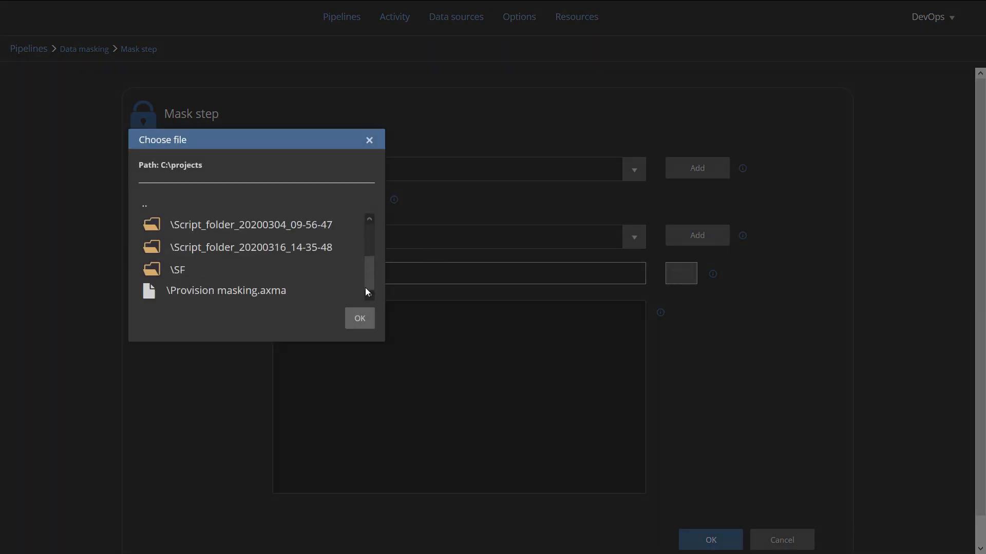
left_click(270, 295)
left_click(360, 320)
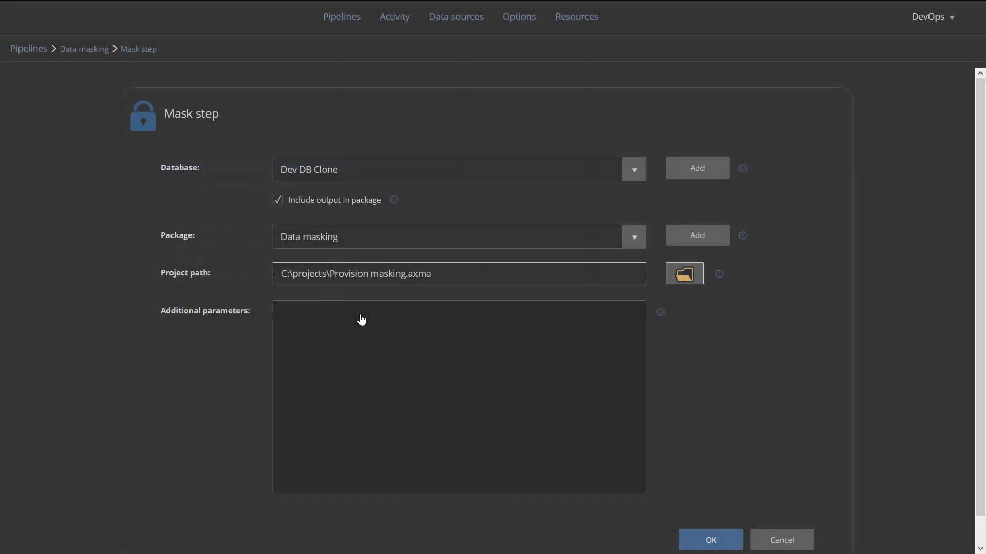
left_click(726, 534)
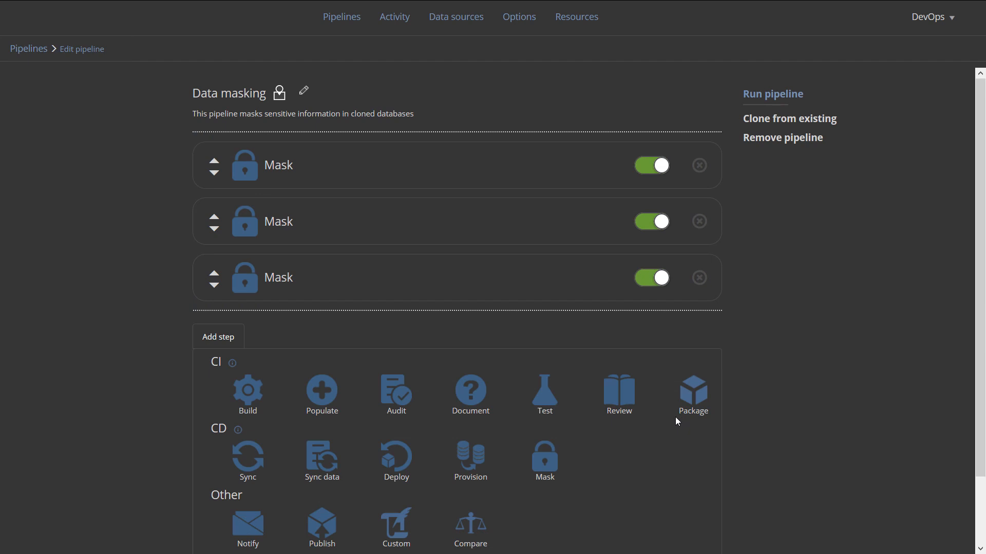
Add a Notify step that e-mails the recipient's address, then start the pipeline run
left_click(248, 525)
left_click(343, 179)
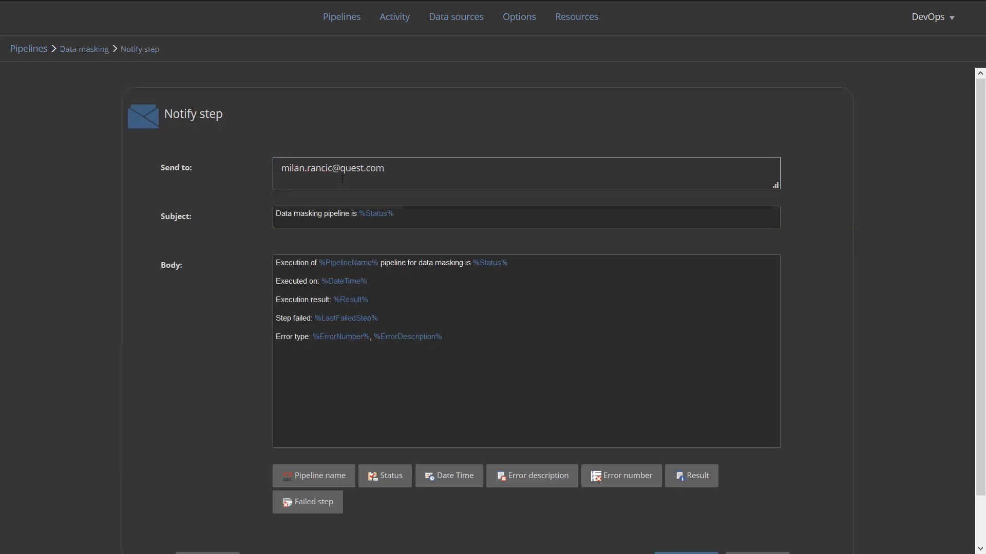
scroll(816, 409, "down", 1)
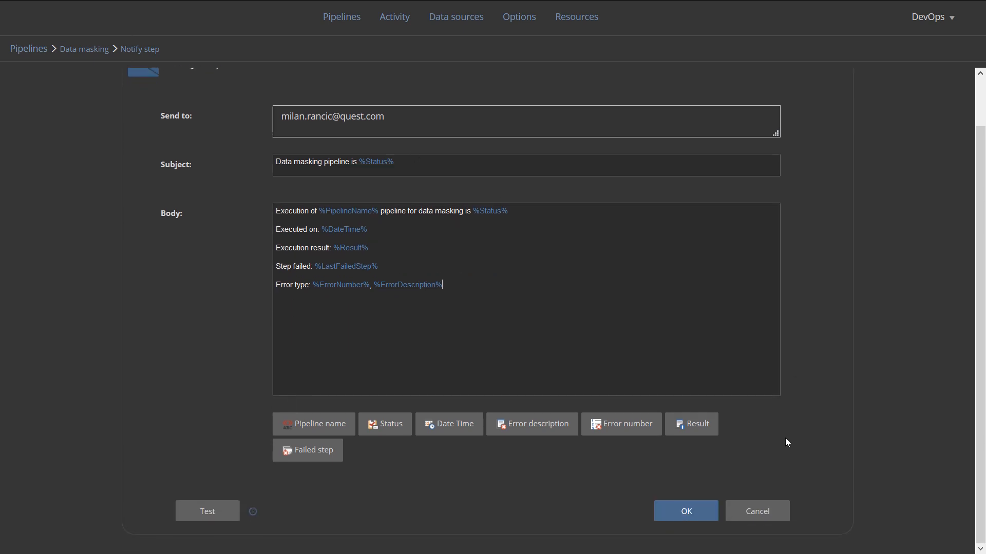
left_click(683, 520)
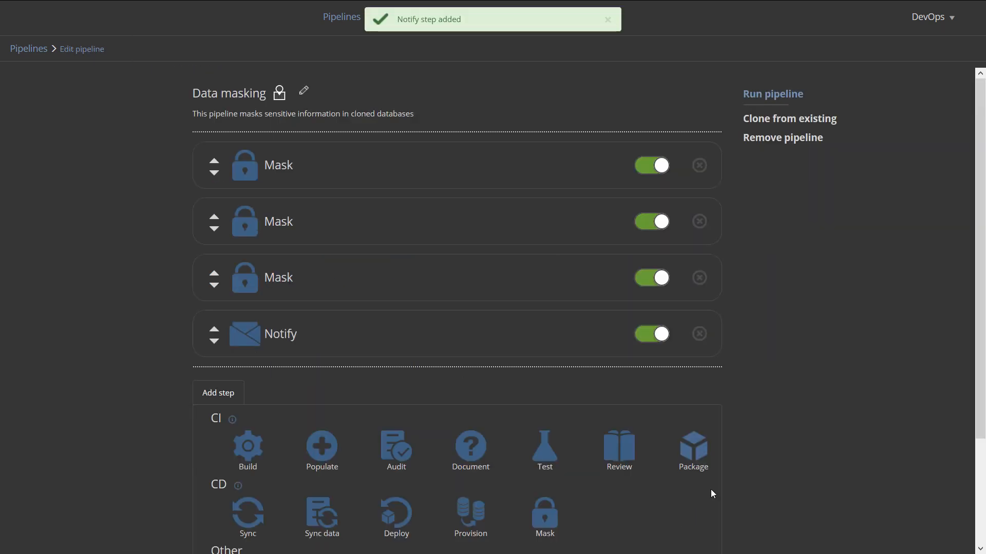
left_click(771, 95)
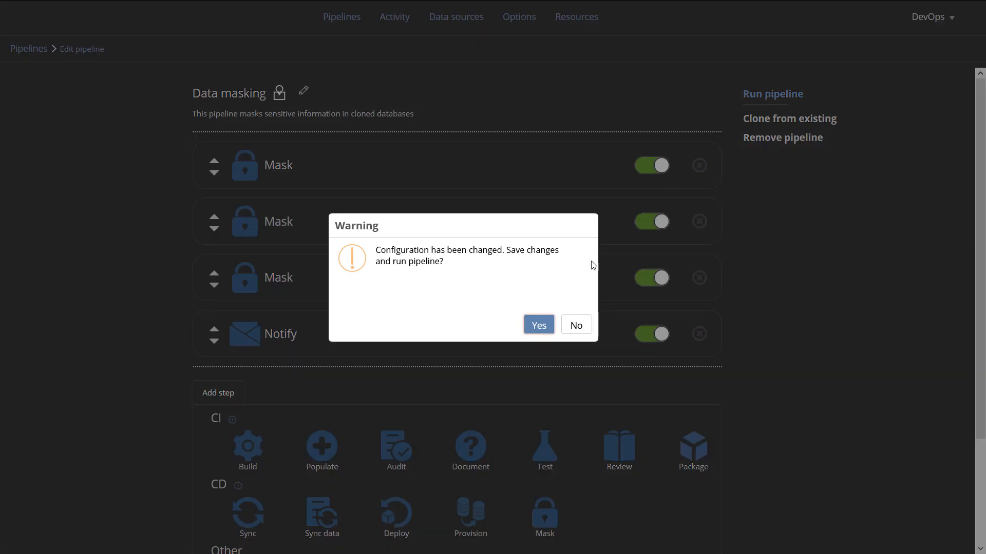
Save and run the pipeline, review the first Mask step's summary, then save the configuration
left_click(535, 326)
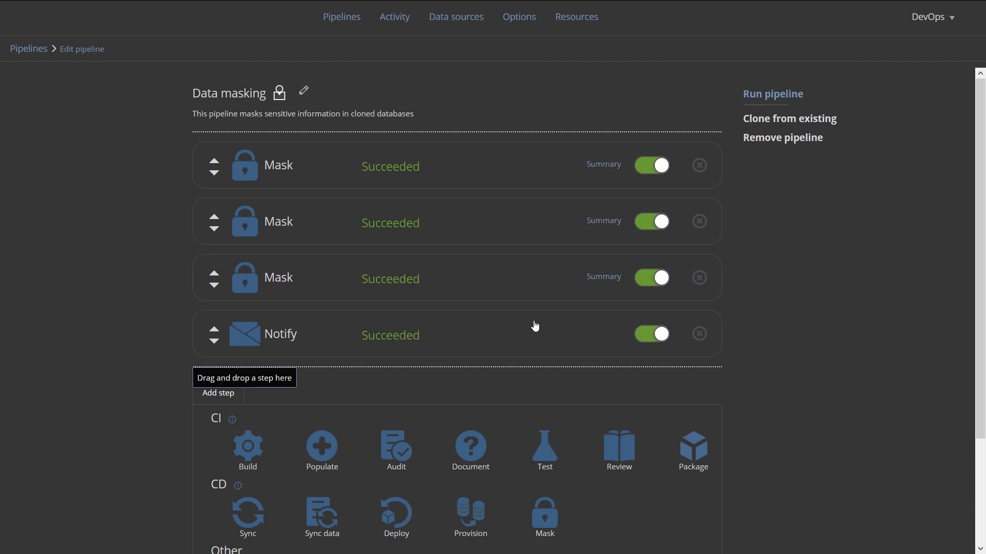
left_click(603, 164)
left_click_drag(454, 246, 449, 333)
left_click(429, 410)
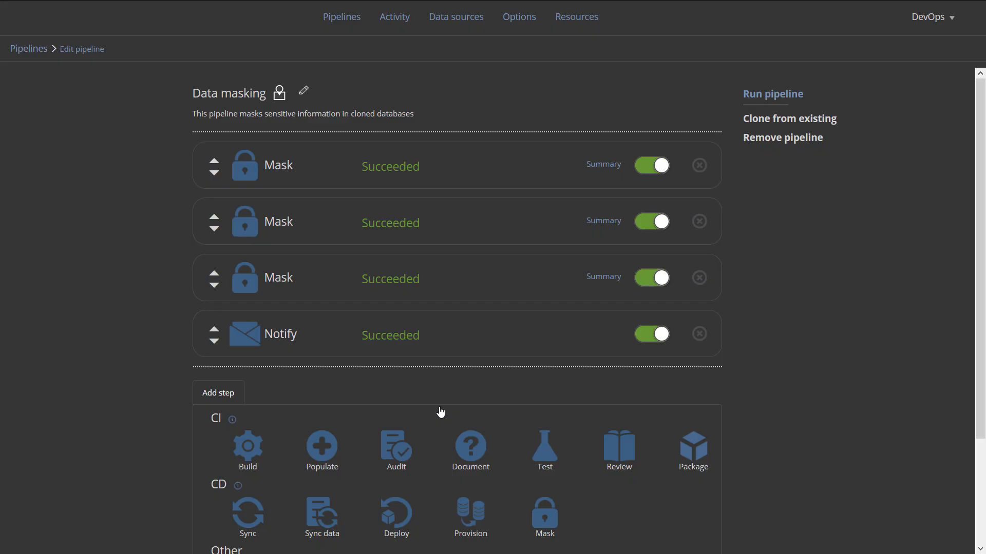
scroll(744, 496, "down", 3)
left_click(622, 531)
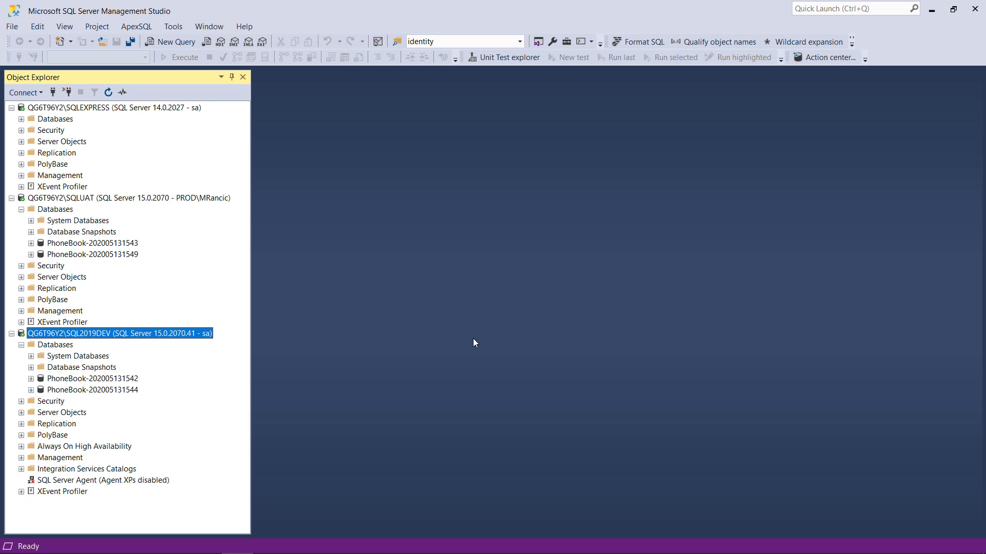
right_click(101, 378)
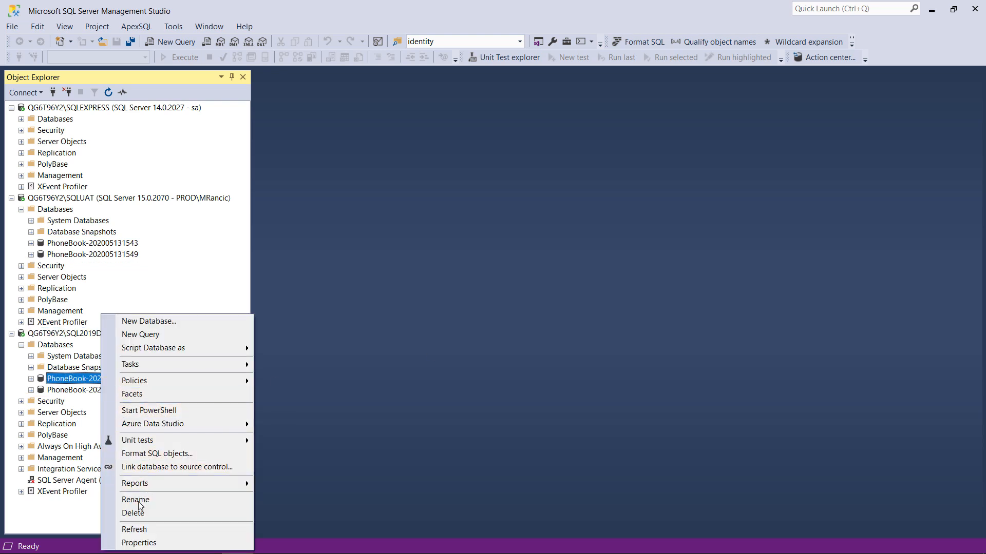
left_click(142, 504)
left_click_drag(89, 379, 187, 385)
type("DevA")
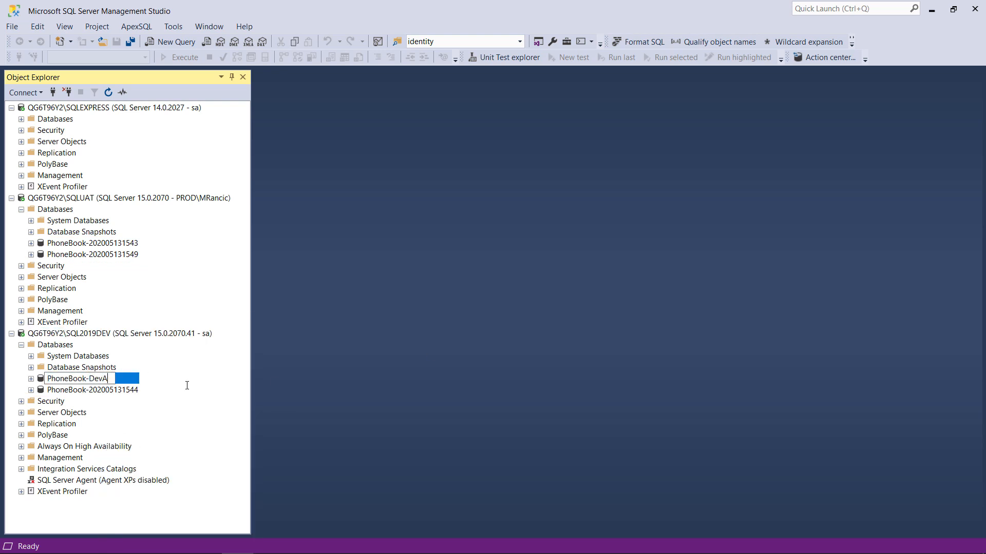
key("Return")
left_click(599, 307)
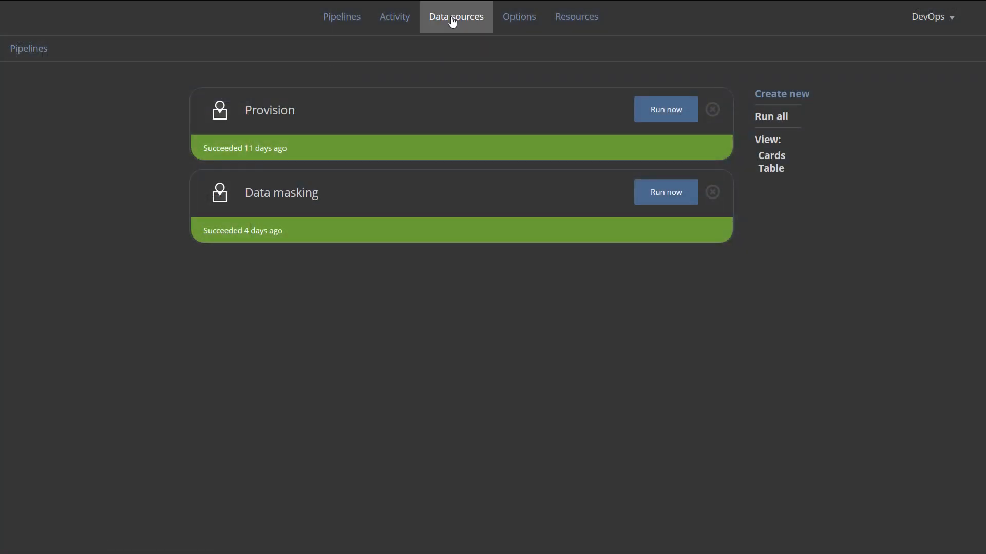
Point the Dev DB clone data source at PhoneBook-DevA, save it, and return to Pipelines
left_click(451, 21)
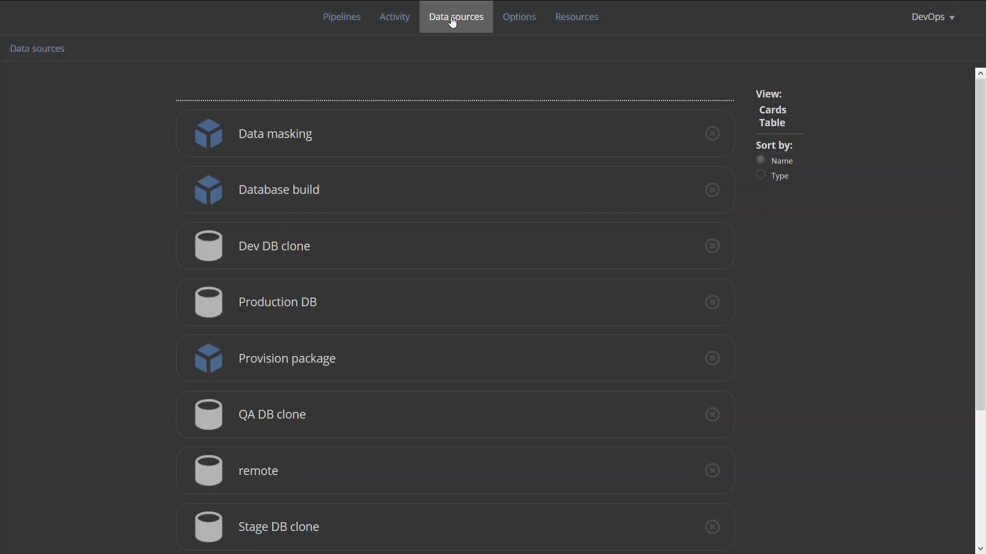
left_click(286, 252)
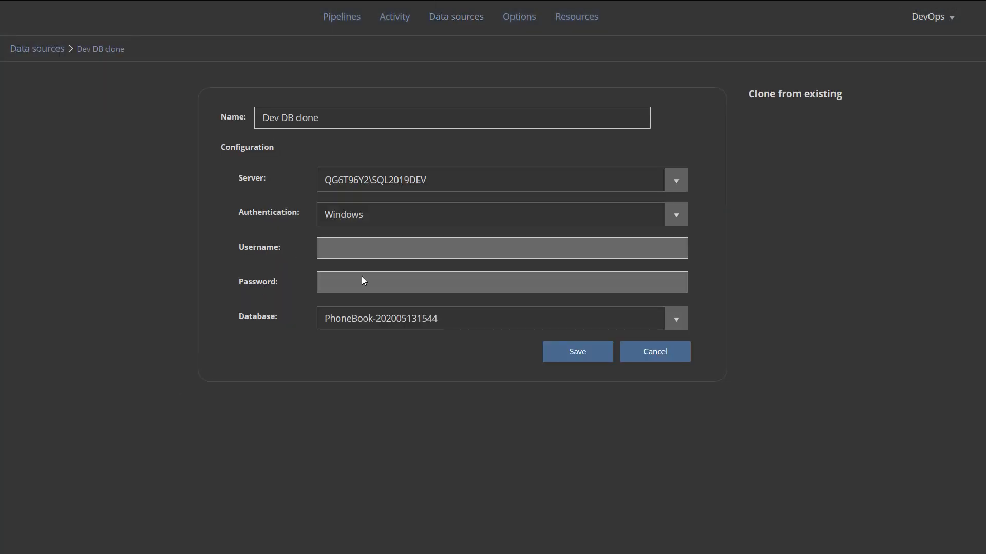
left_click(685, 323)
left_click(383, 434)
left_click(577, 351)
left_click(347, 18)
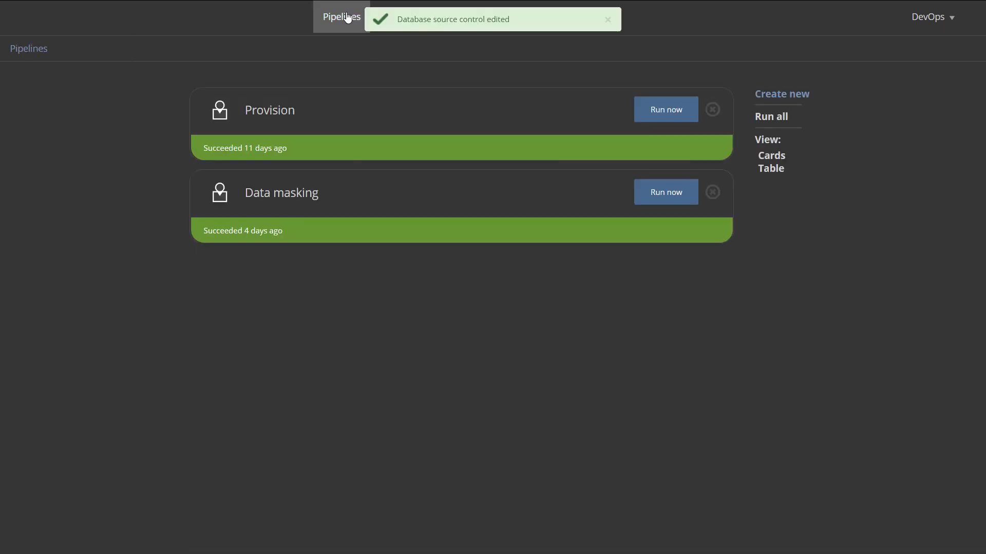